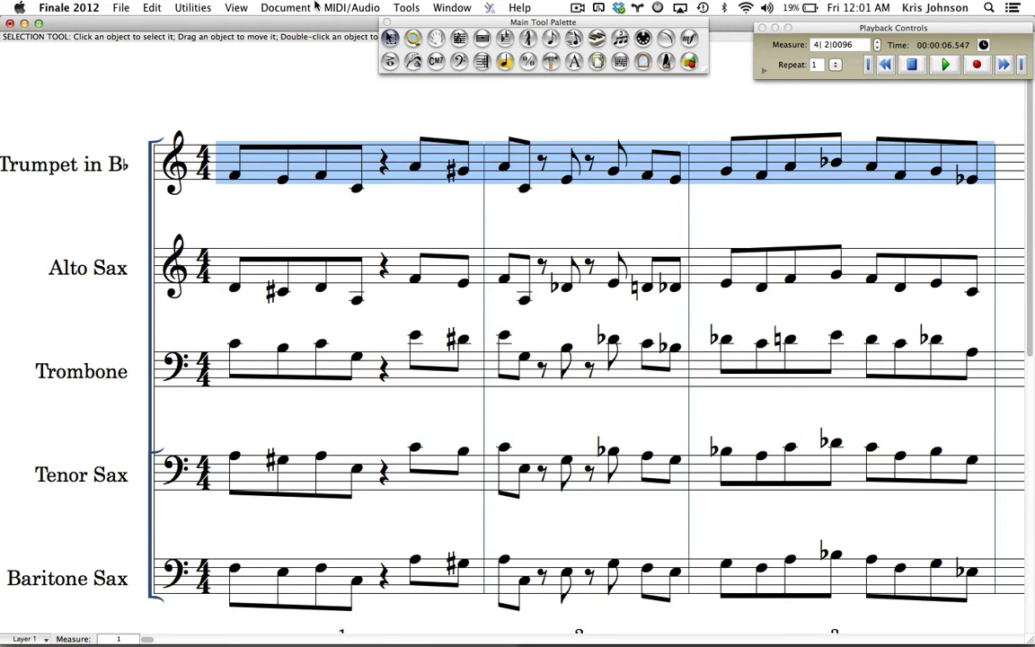
Step: Turn off the concert pitch display so the score shows each instrument's transposed part
{"action": "left_click", "coordinate": [285, 8]}
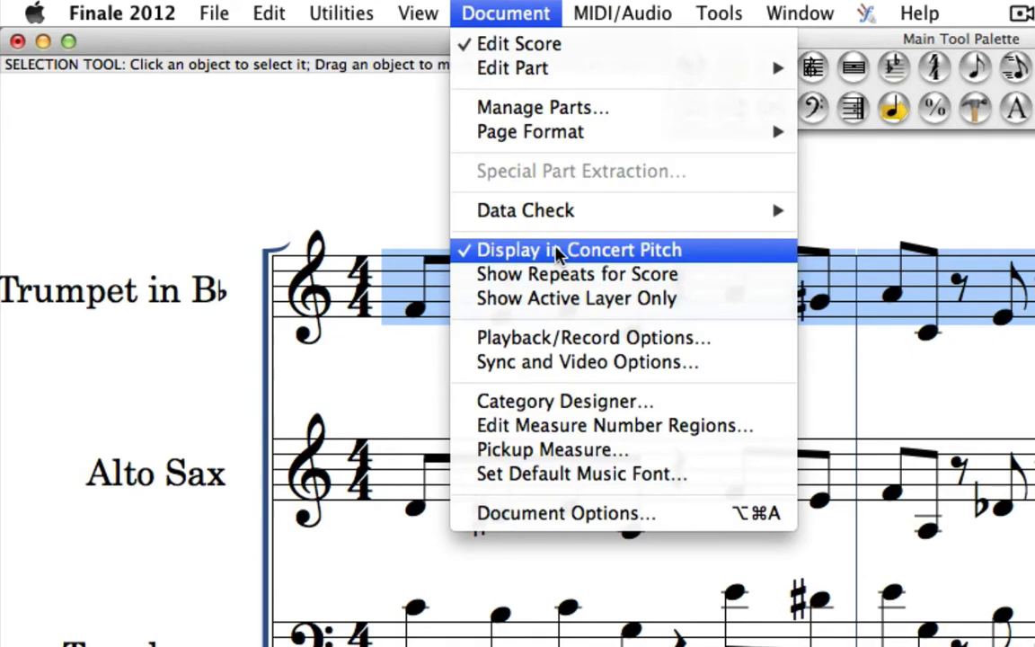
{"action": "left_click", "coordinate": [358, 175]}
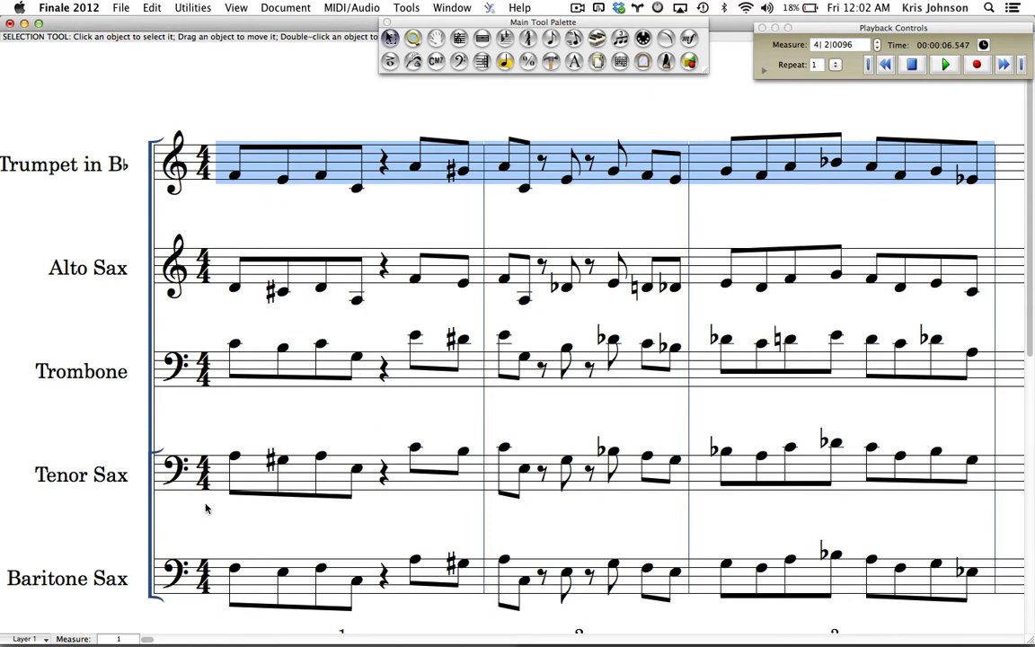
{"action": "left_click", "coordinate": [286, 8]}
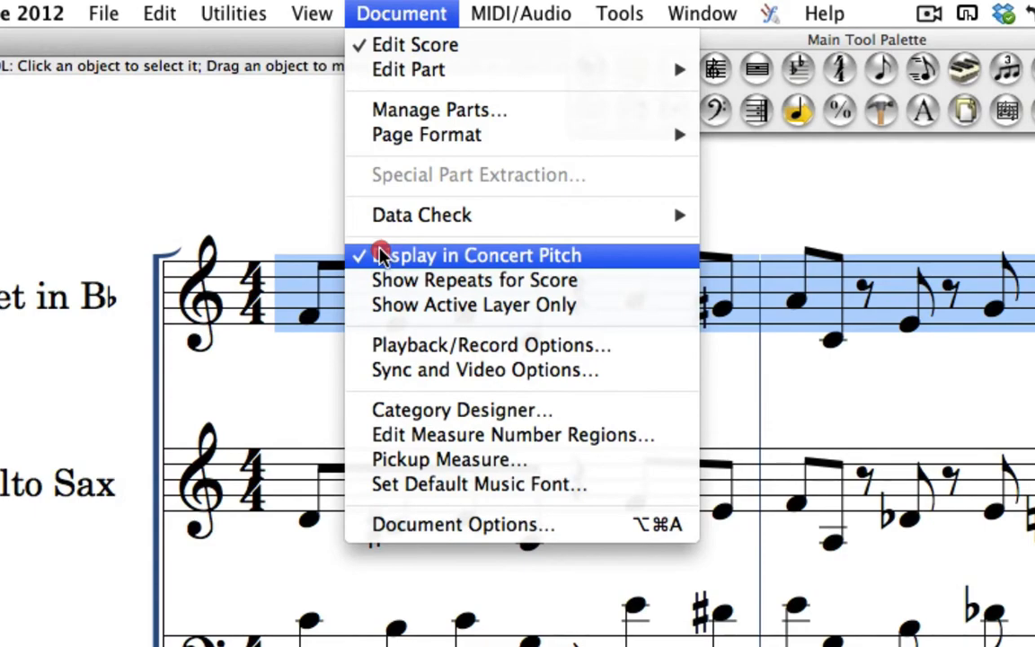
{"action": "left_click", "coordinate": [381, 255]}
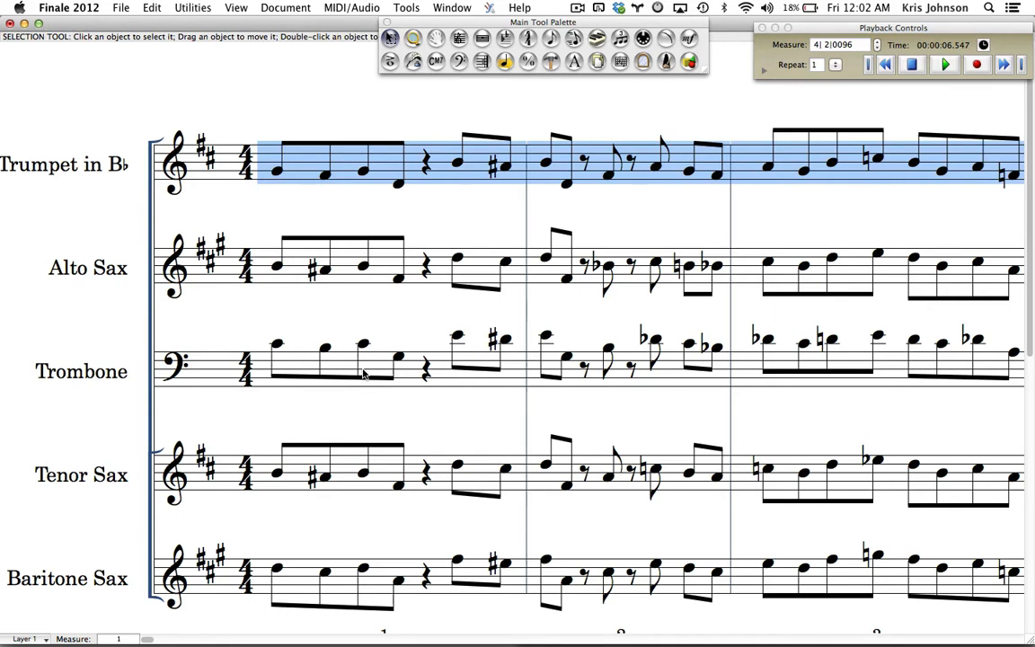
Step: Open the ScoreManager, select the Trumpet in Bb in the instrument list and widen the Instrument column
{"action": "left_click", "coordinate": [452, 7]}
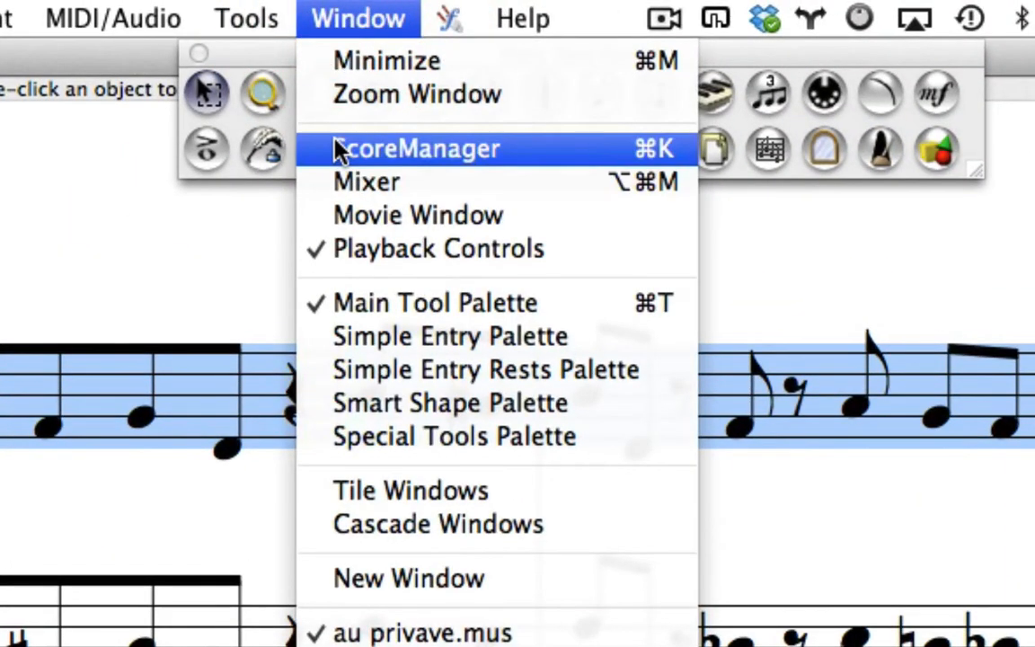
{"action": "left_click", "coordinate": [339, 149]}
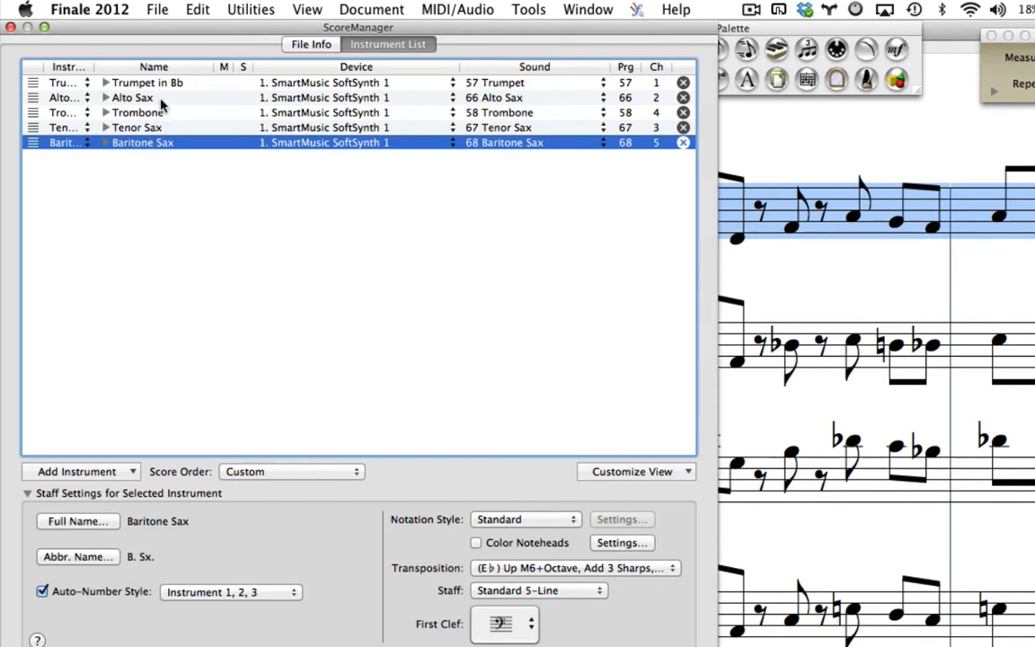
{"action": "left_click", "coordinate": [35, 84]}
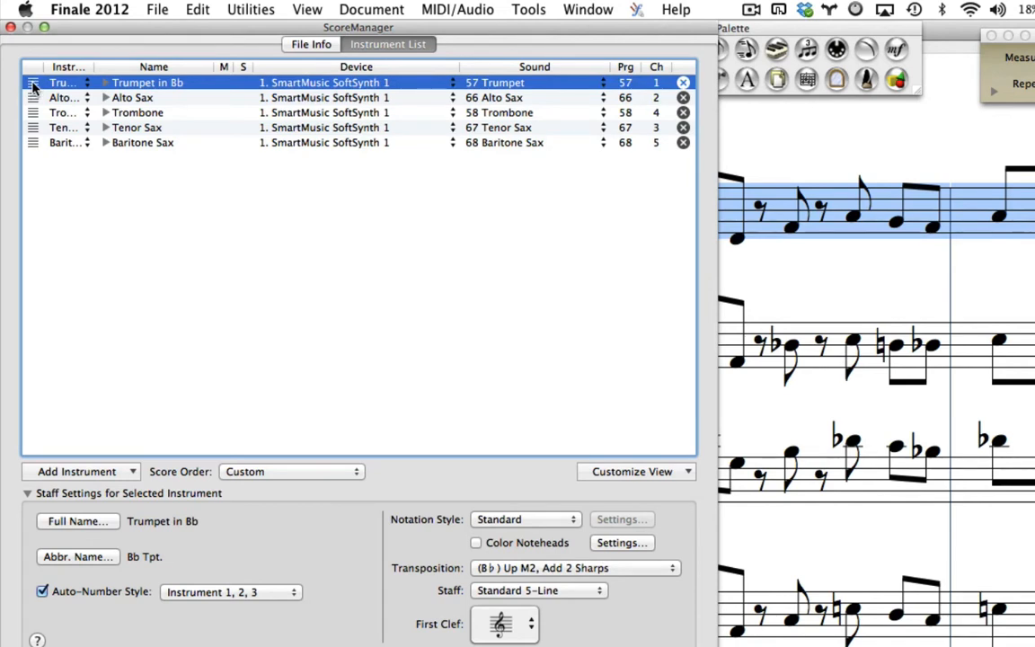
{"action": "left_click_drag", "start_coordinate": [93, 66], "coordinate": [167, 67]}
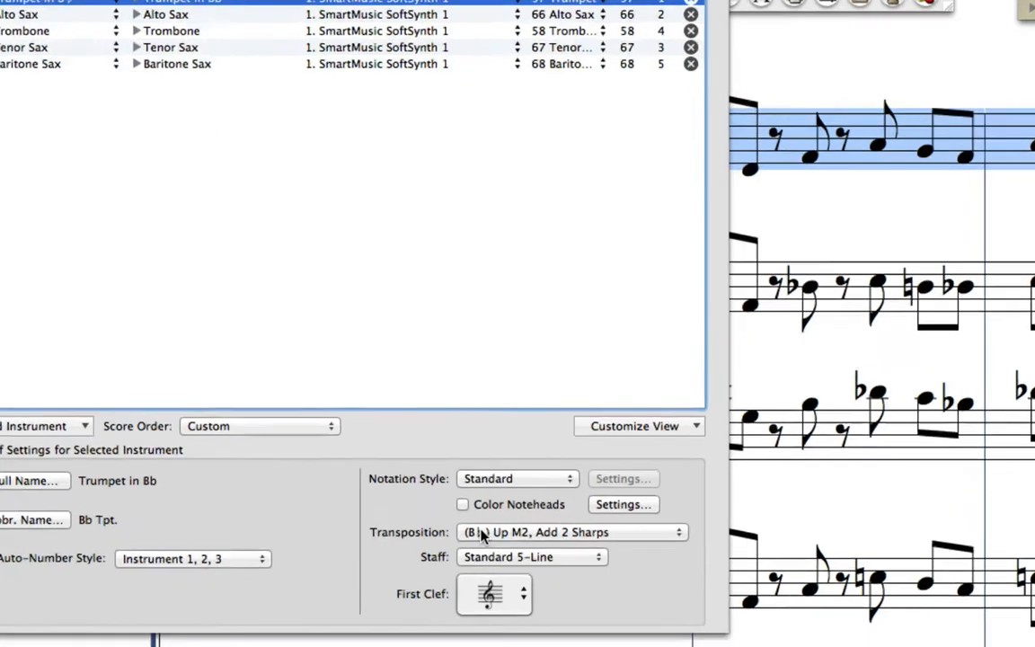
Step: Change the trumpet's staff transposition from key signature to chromatic (B♭) Up M2 and close the ScoreManager
{"action": "left_click", "coordinate": [492, 573]}
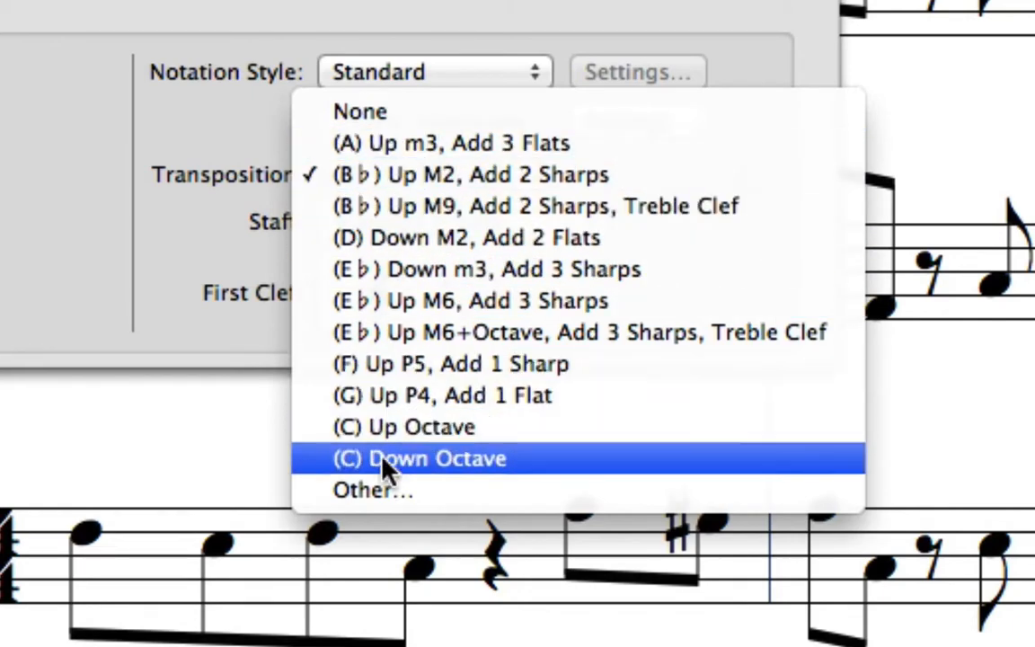
{"action": "left_click", "coordinate": [382, 491]}
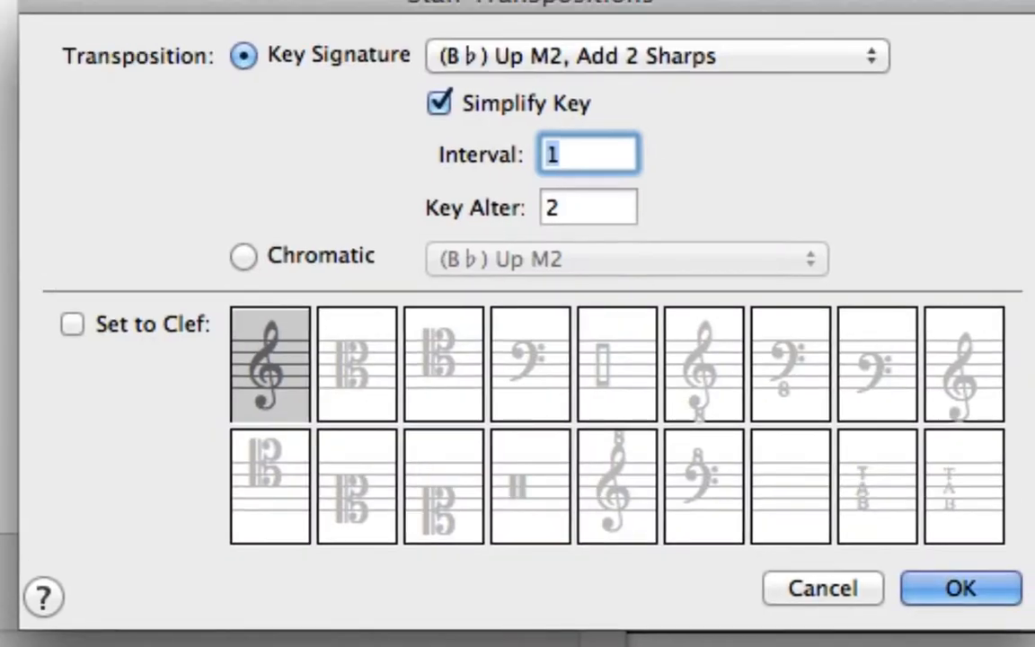
{"action": "left_click", "coordinate": [298, 258]}
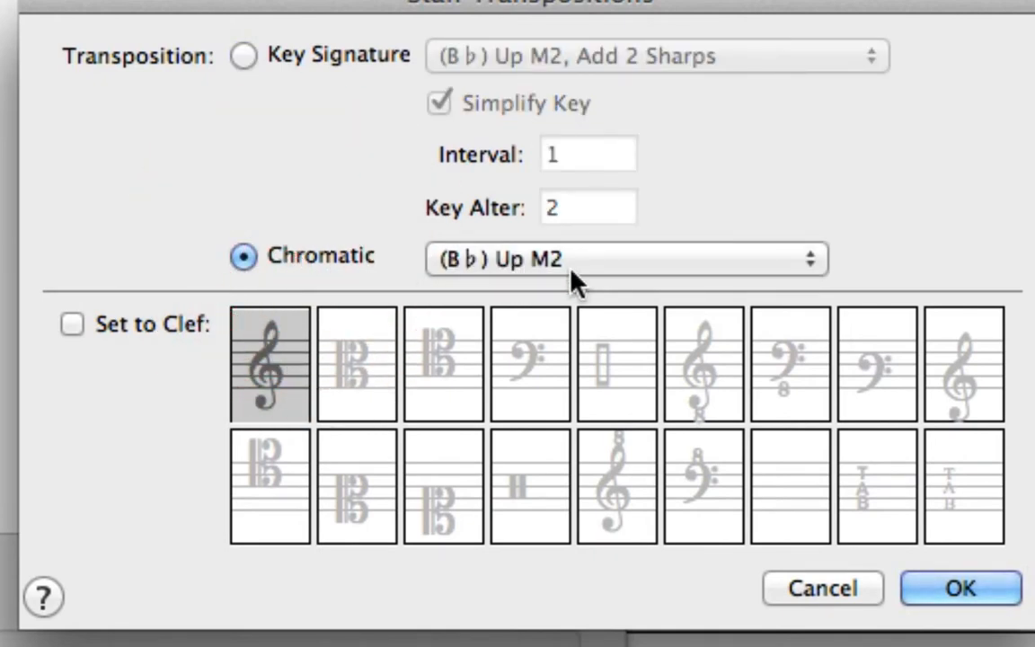
{"action": "left_click", "coordinate": [947, 593]}
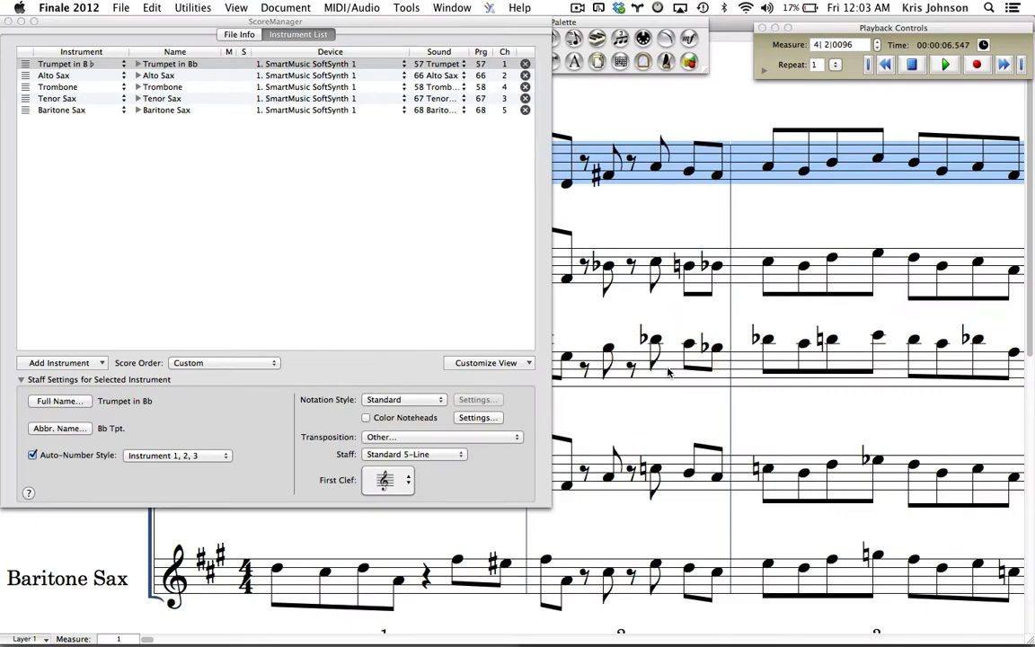
{"action": "left_click", "coordinate": [9, 21]}
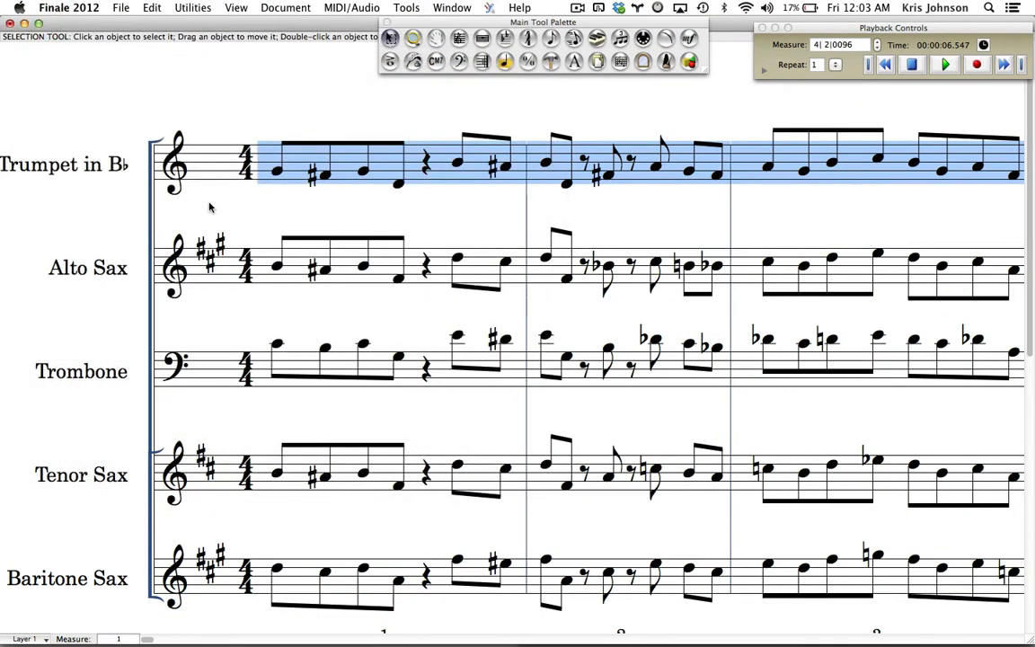
{"action": "left_click", "coordinate": [271, 198]}
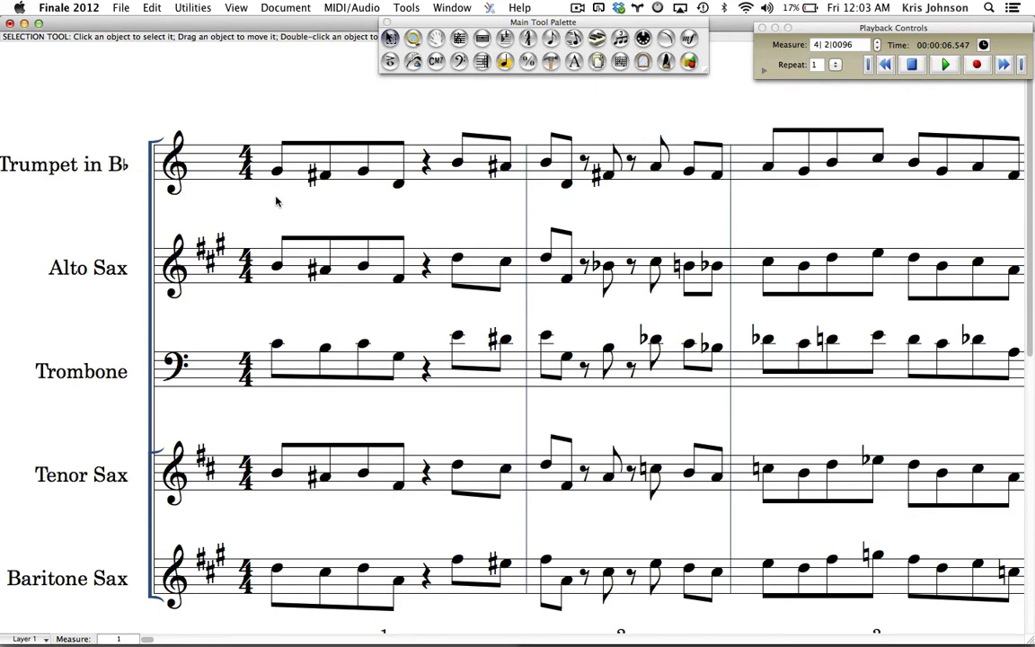
Step: Reopen the ScoreManager and give the Alto Sax a chromatic staff transposition of (E♭) Up M6
{"action": "left_click", "coordinate": [452, 7]}
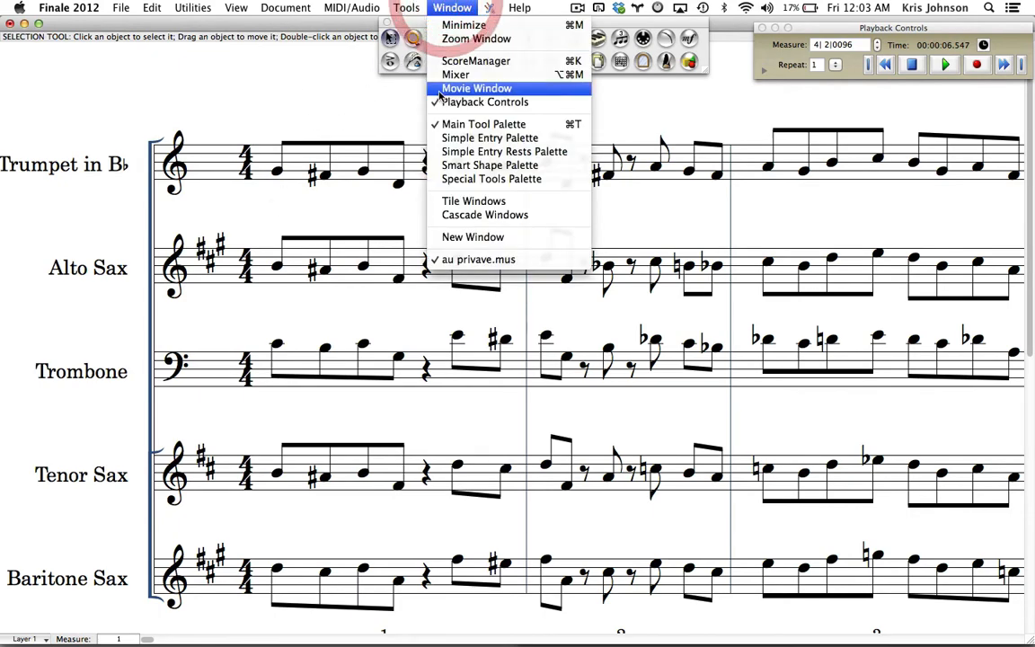
{"action": "left_click", "coordinate": [454, 61]}
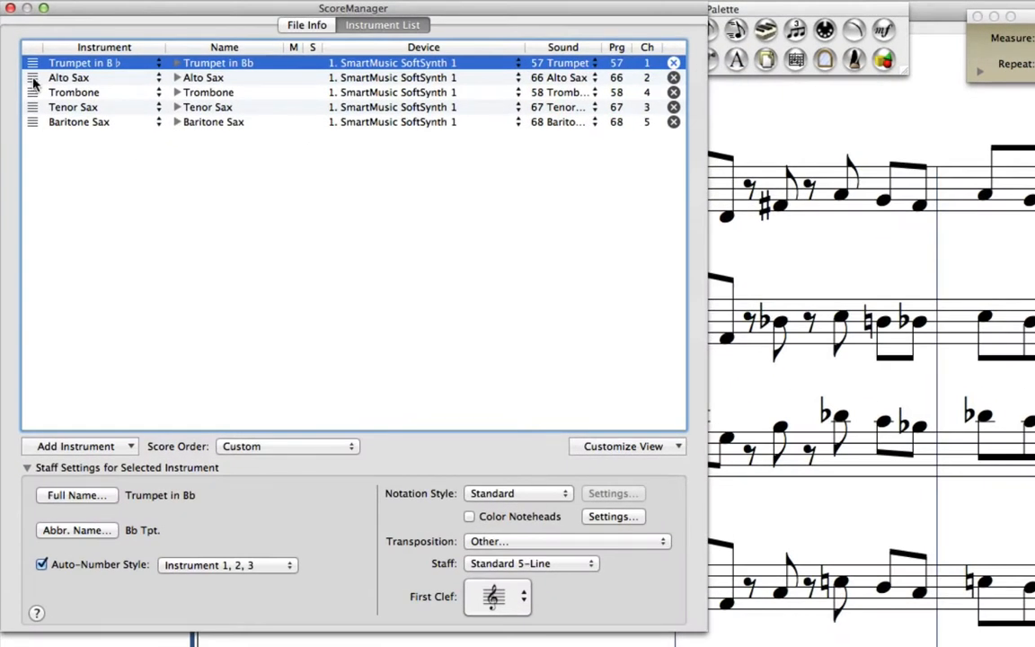
{"action": "left_click", "coordinate": [33, 78]}
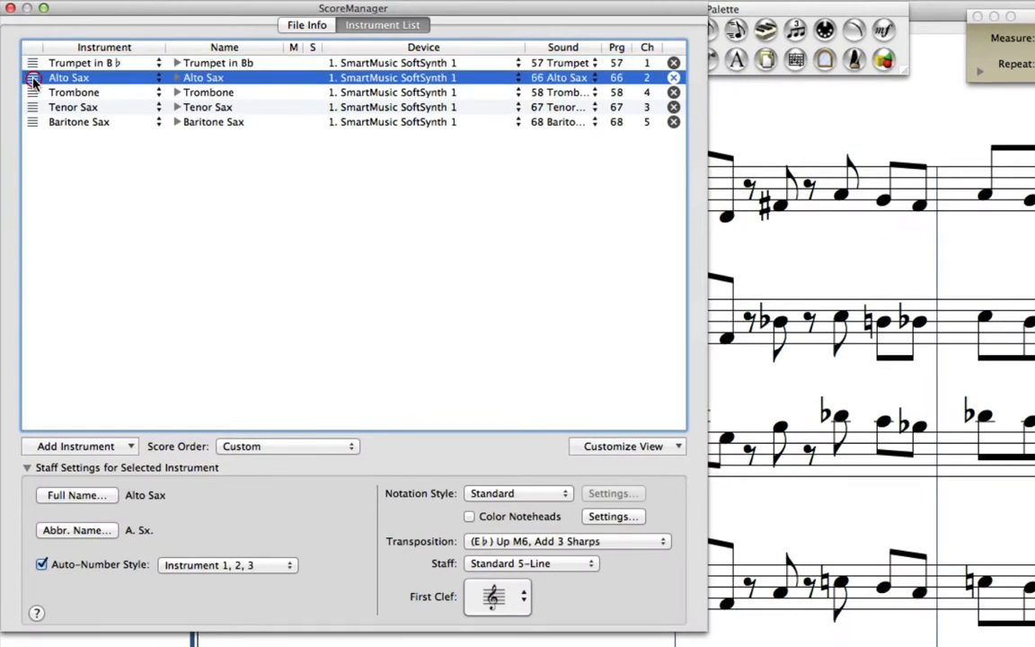
{"action": "left_click", "coordinate": [514, 541]}
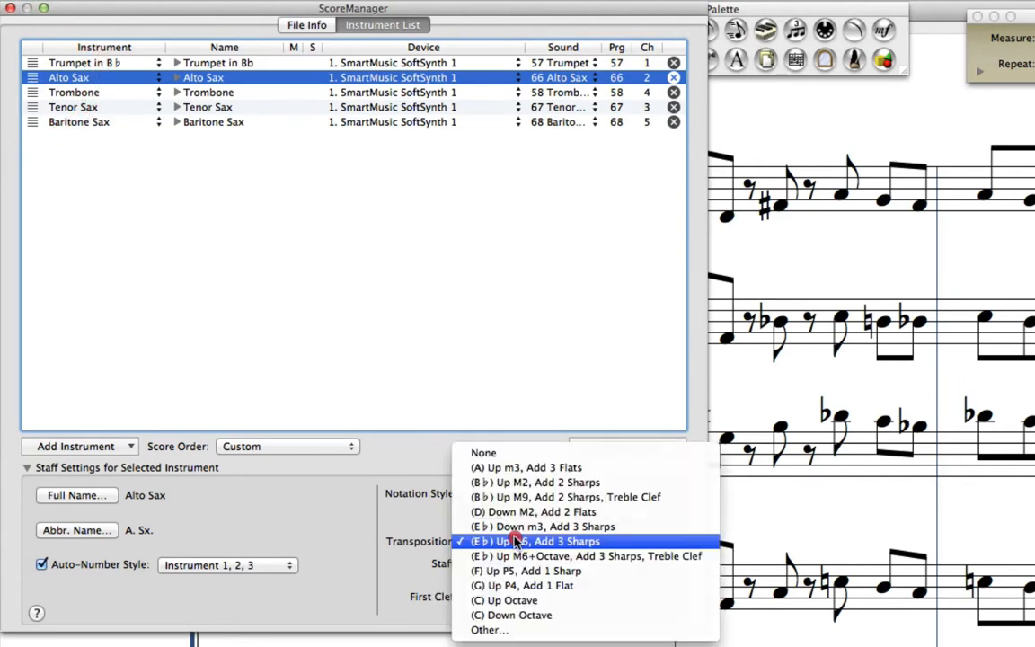
{"action": "left_click", "coordinate": [494, 629]}
{"action": "left_click", "coordinate": [530, 301]}
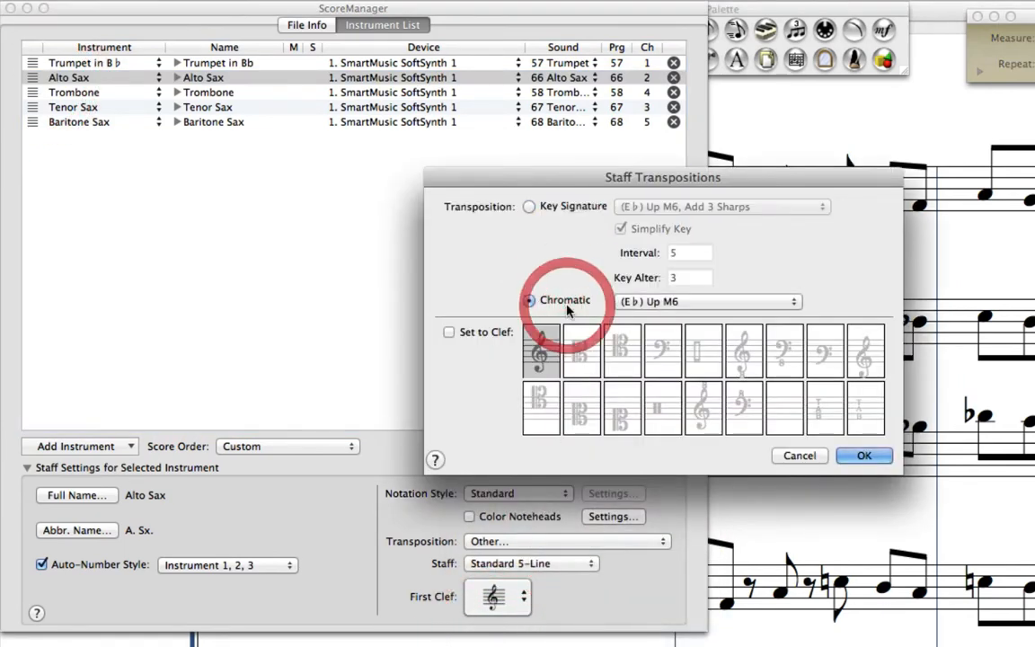
{"action": "left_click", "coordinate": [857, 457]}
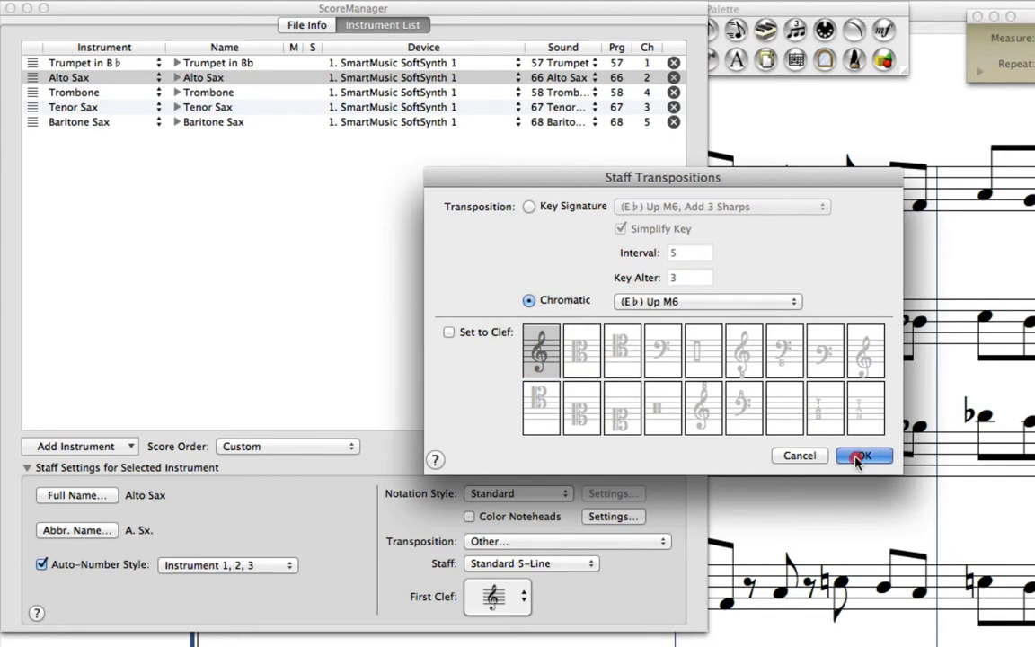
Step: Give the Tenor Sax a chromatic staff transposition of (B♭) Up M9, Treble Clef
{"action": "left_click", "coordinate": [30, 99]}
{"action": "left_click", "coordinate": [32, 107]}
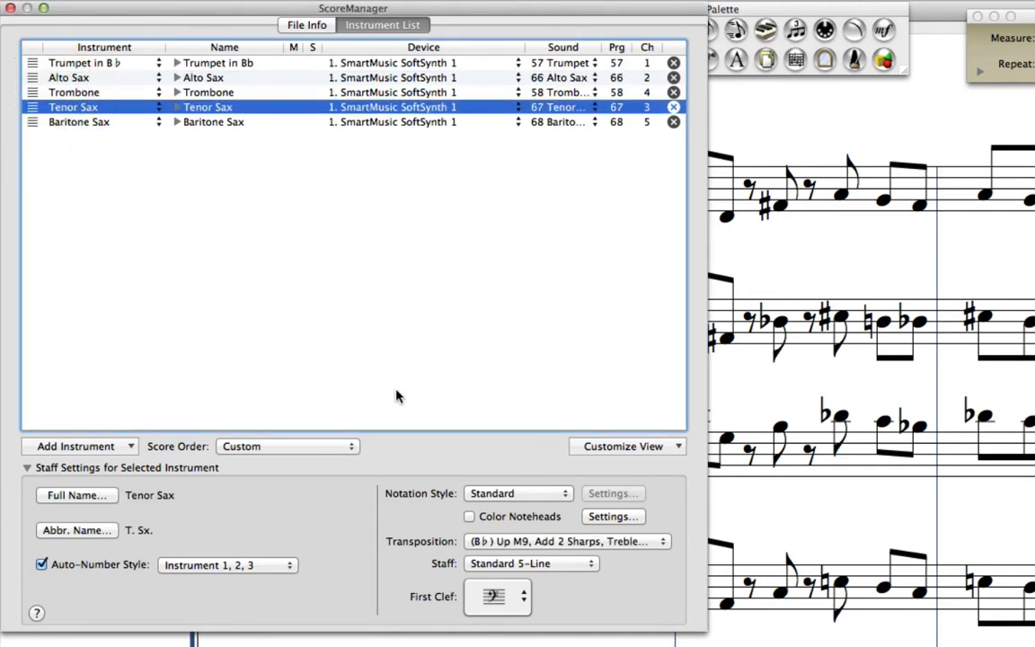
{"action": "left_click", "coordinate": [500, 542]}
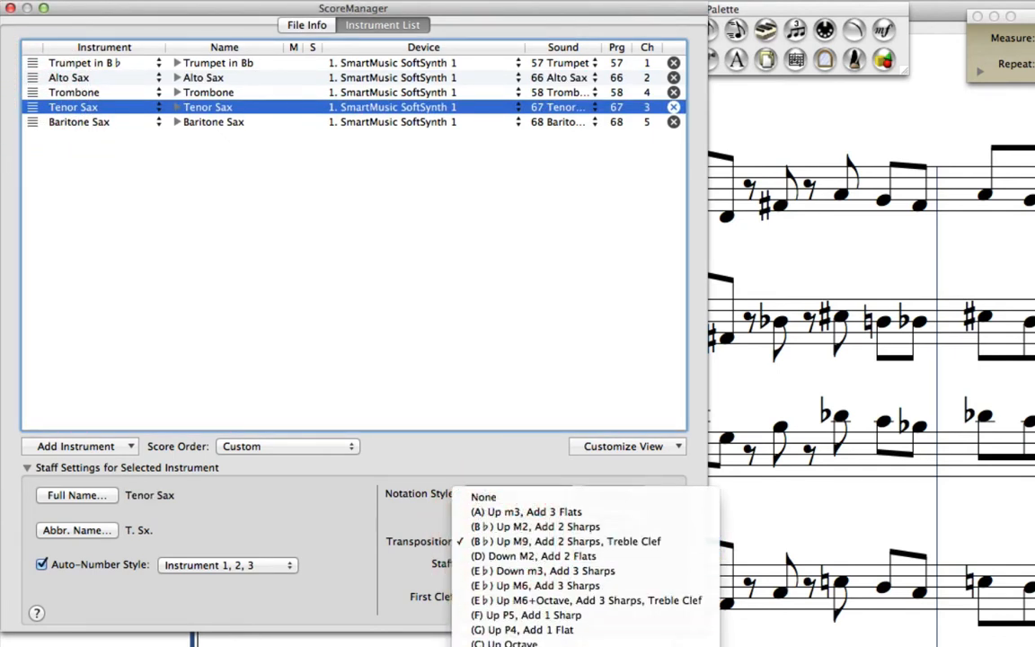
{"action": "left_click", "coordinate": [512, 627]}
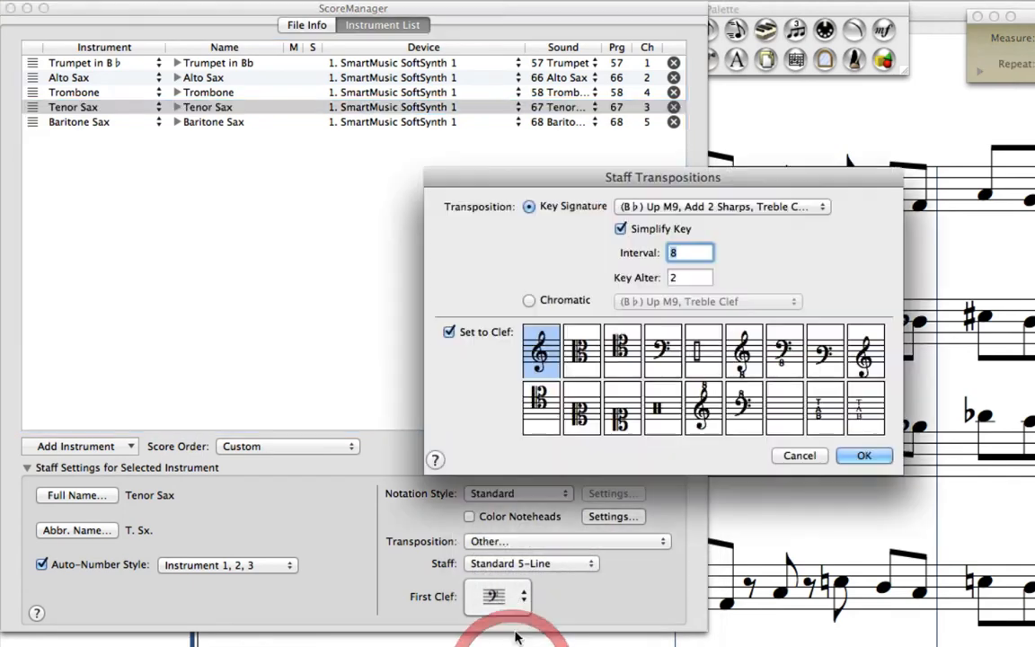
{"action": "left_click", "coordinate": [555, 302]}
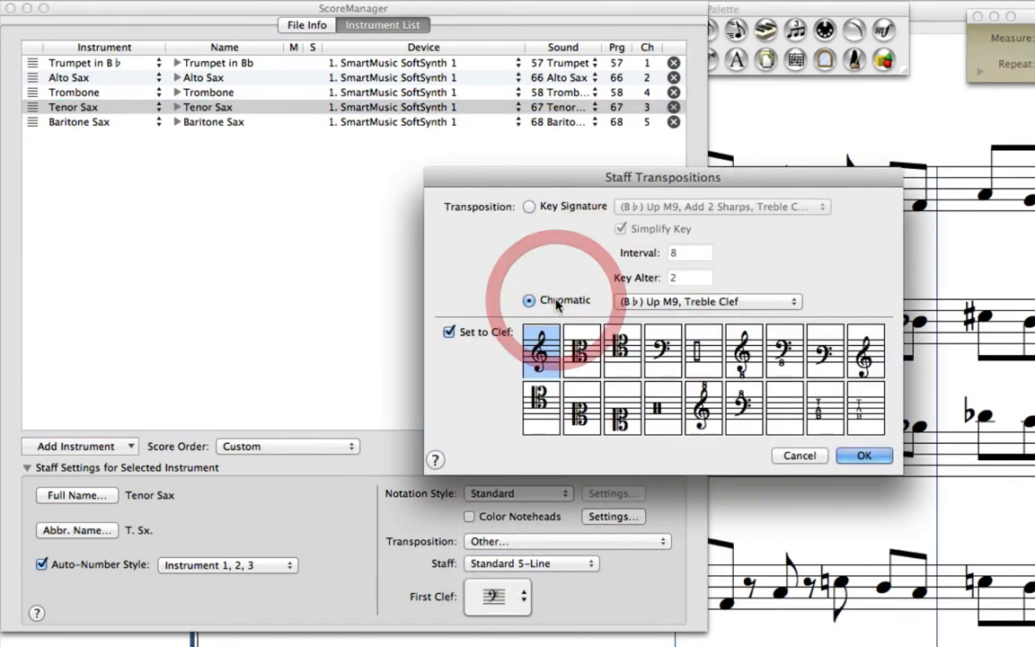
{"action": "left_click", "coordinate": [864, 456]}
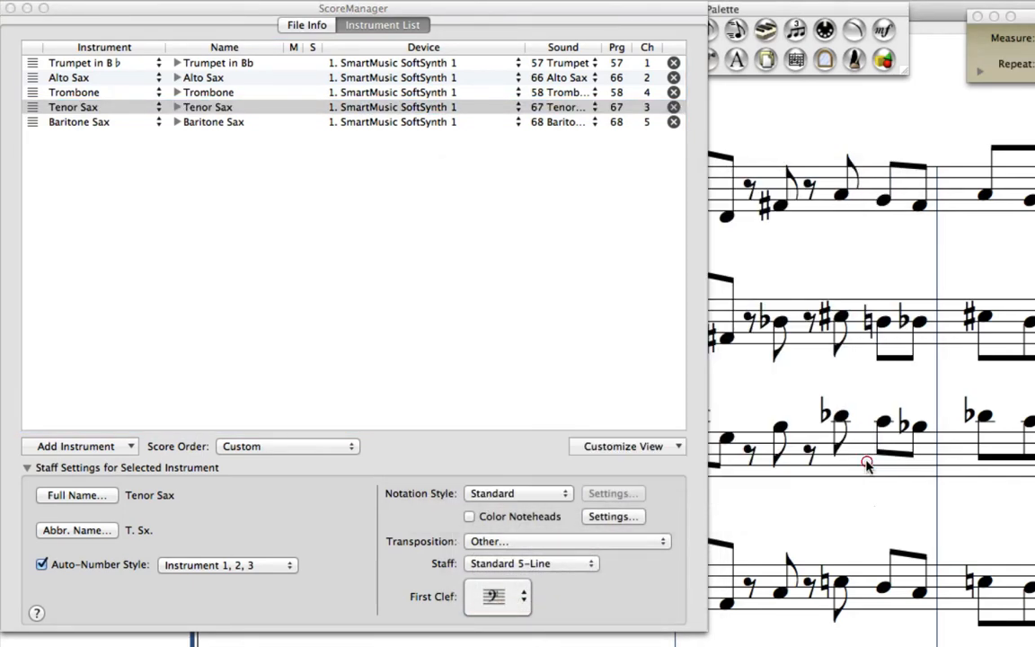
Step: Give the Baritone Sax a chromatic staff transposition of (E♭) Up M6+Octave, Treble Clef, and close the ScoreManager
{"action": "left_click", "coordinate": [28, 119]}
{"action": "left_click", "coordinate": [28, 121]}
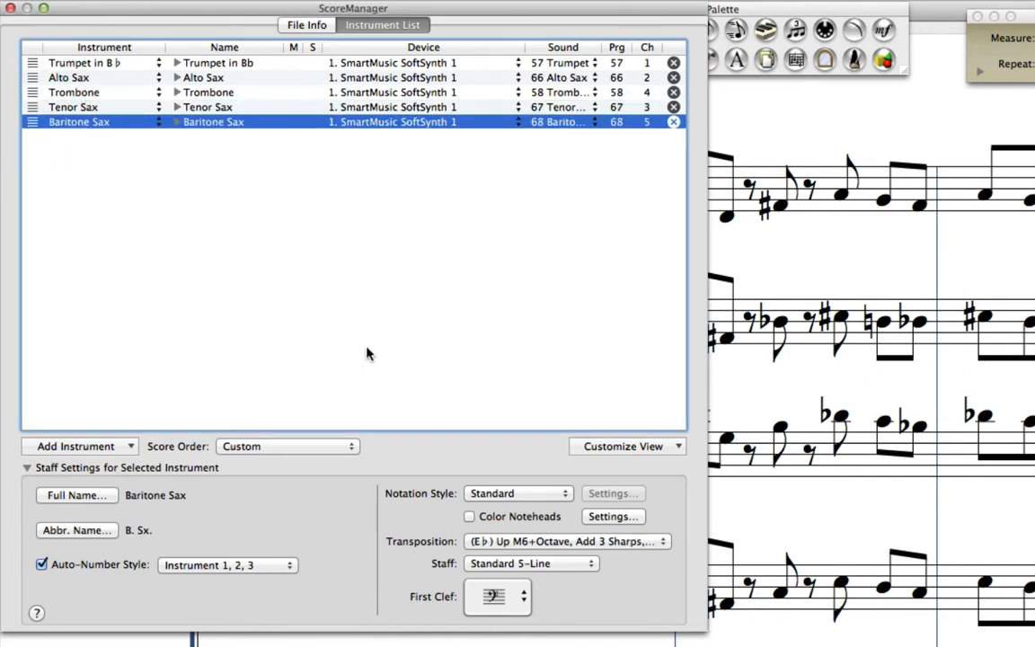
{"action": "left_click", "coordinate": [512, 542]}
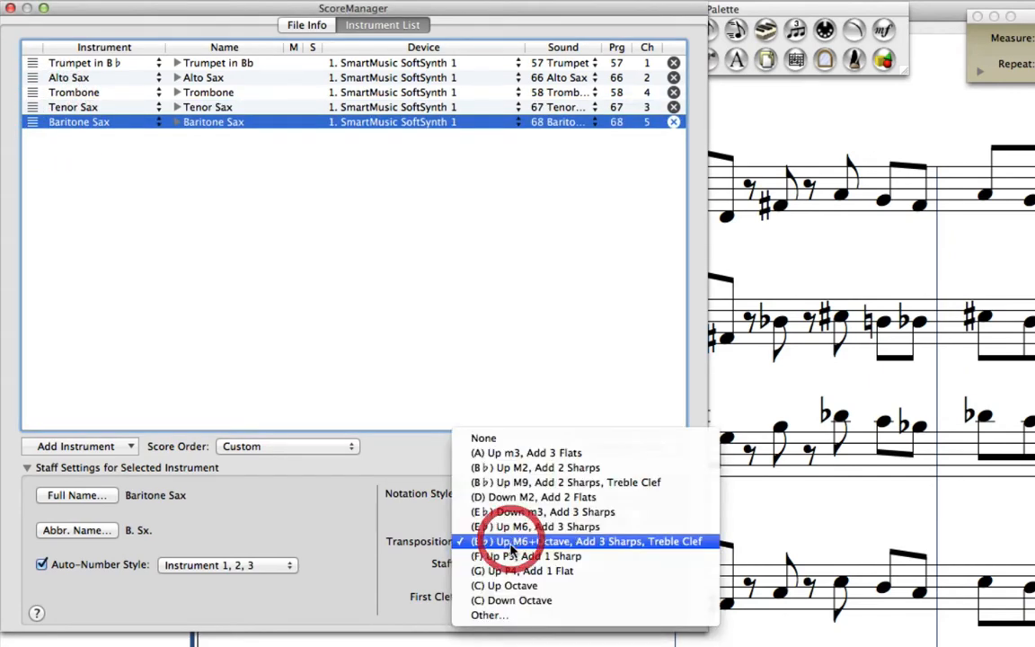
{"action": "left_click", "coordinate": [514, 615]}
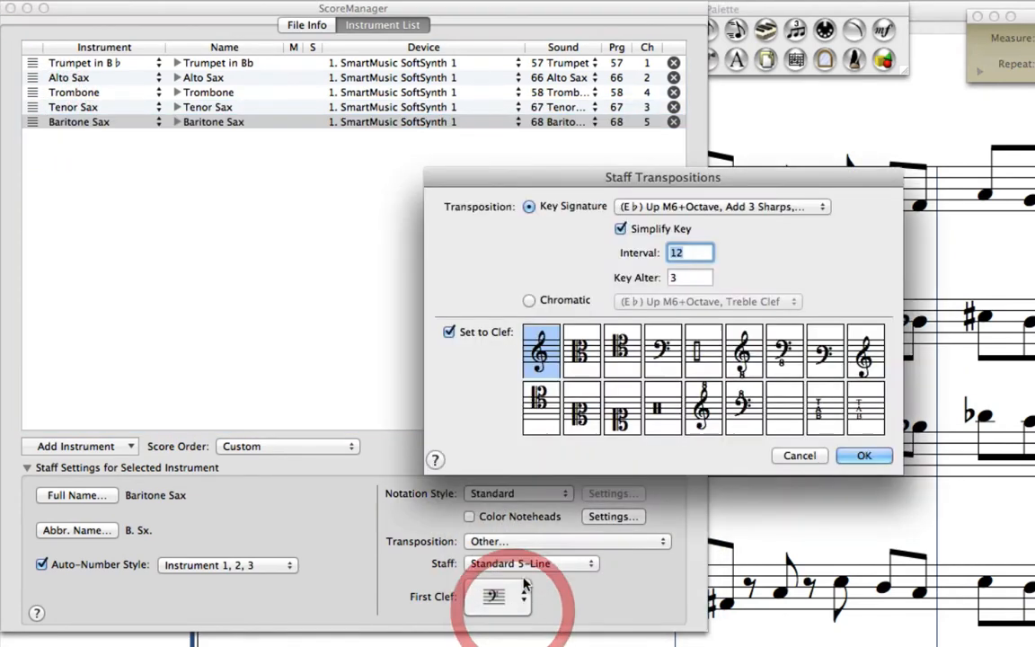
{"action": "left_click", "coordinate": [580, 300]}
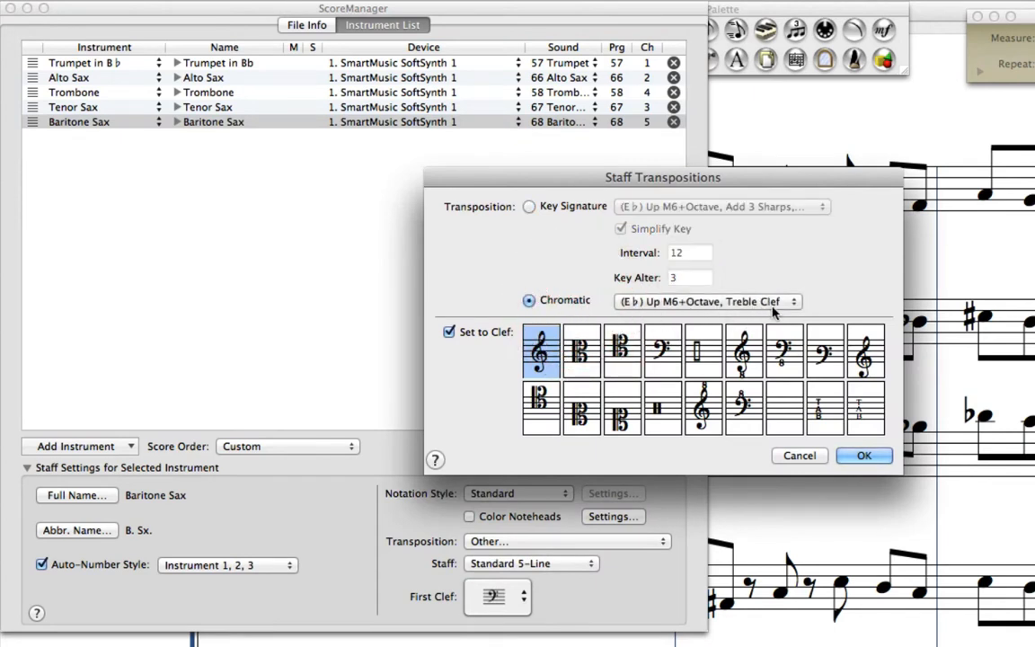
{"action": "left_click", "coordinate": [855, 455]}
{"action": "left_click", "coordinate": [10, 8]}
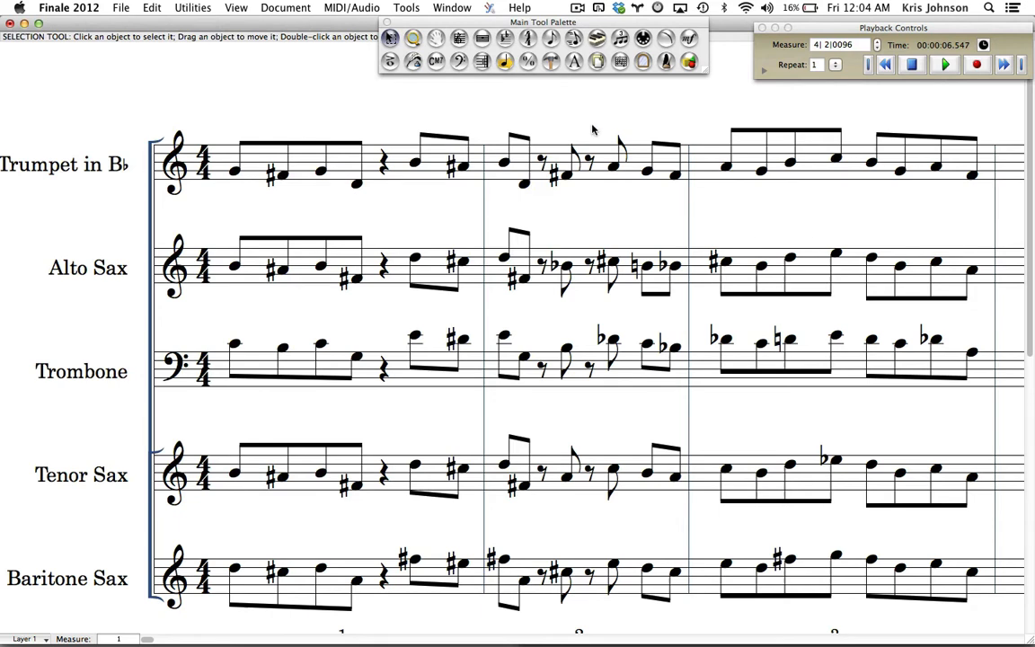
Step: Use the Speedy Entry tool to show a courtesy natural on the A in the trumpet's second measure
{"action": "left_click", "coordinate": [510, 38]}
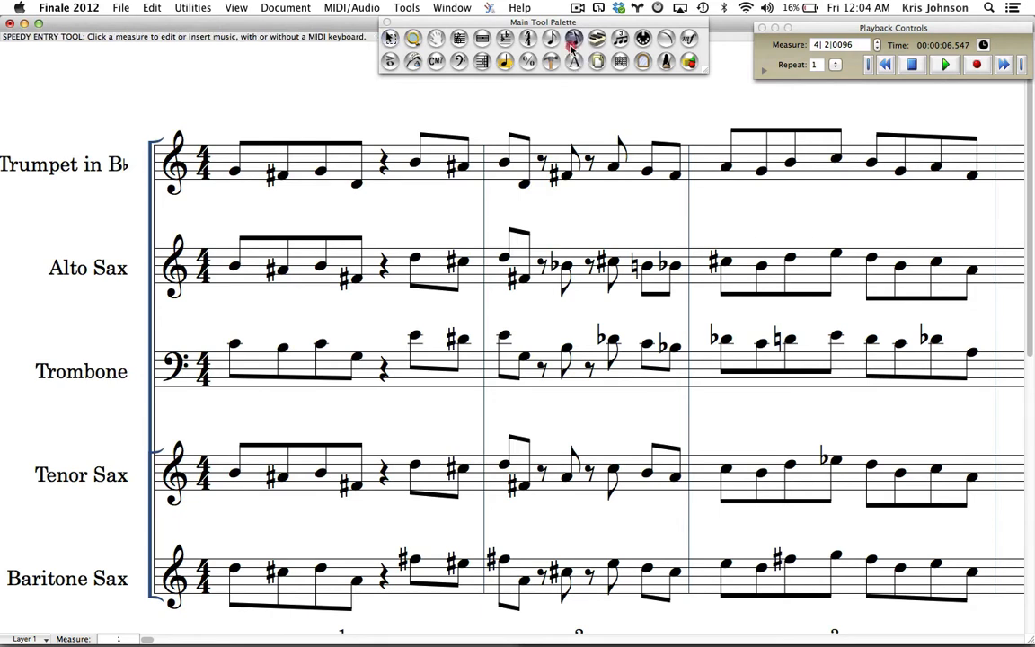
{"action": "left_click", "coordinate": [605, 196]}
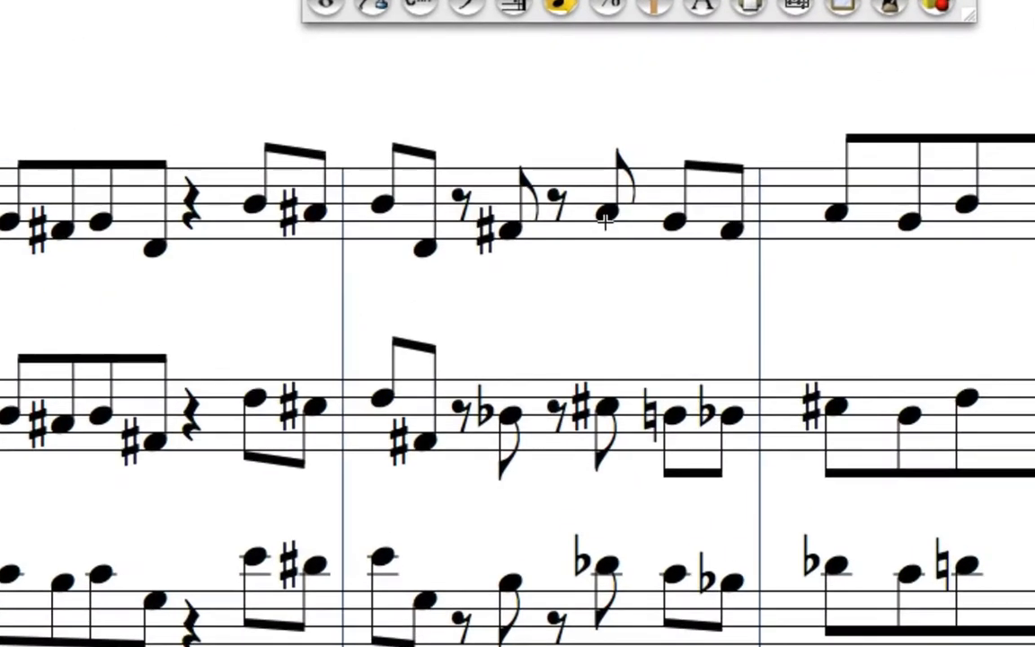
{"action": "left_click", "coordinate": [527, 170]}
{"action": "key", "text": "Left"}
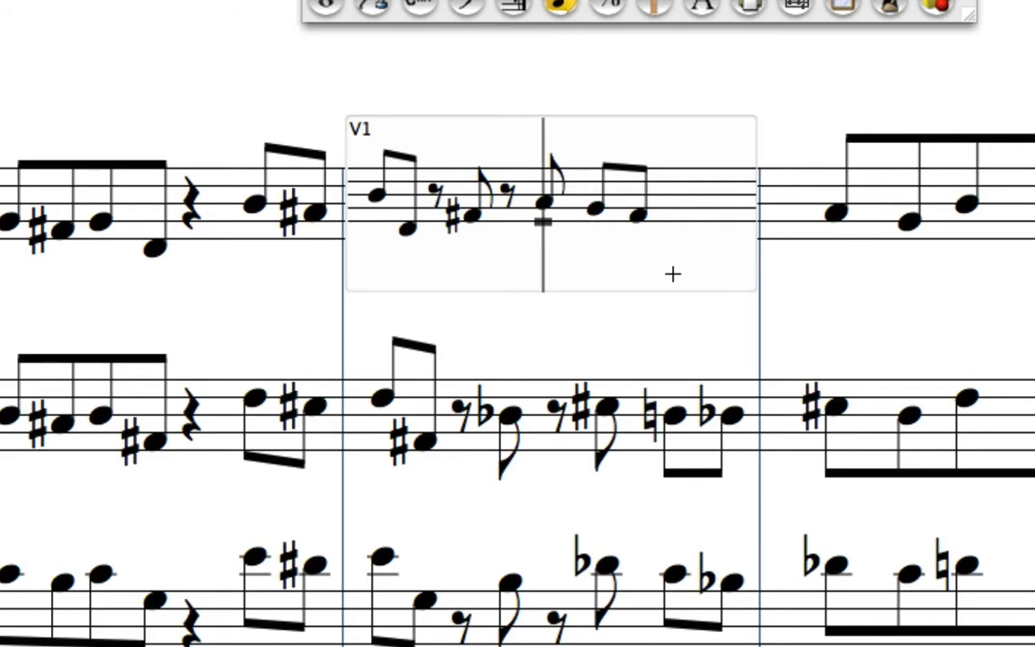
{"action": "key", "text": "asterisk"}
{"action": "left_click", "coordinate": [821, 68]}
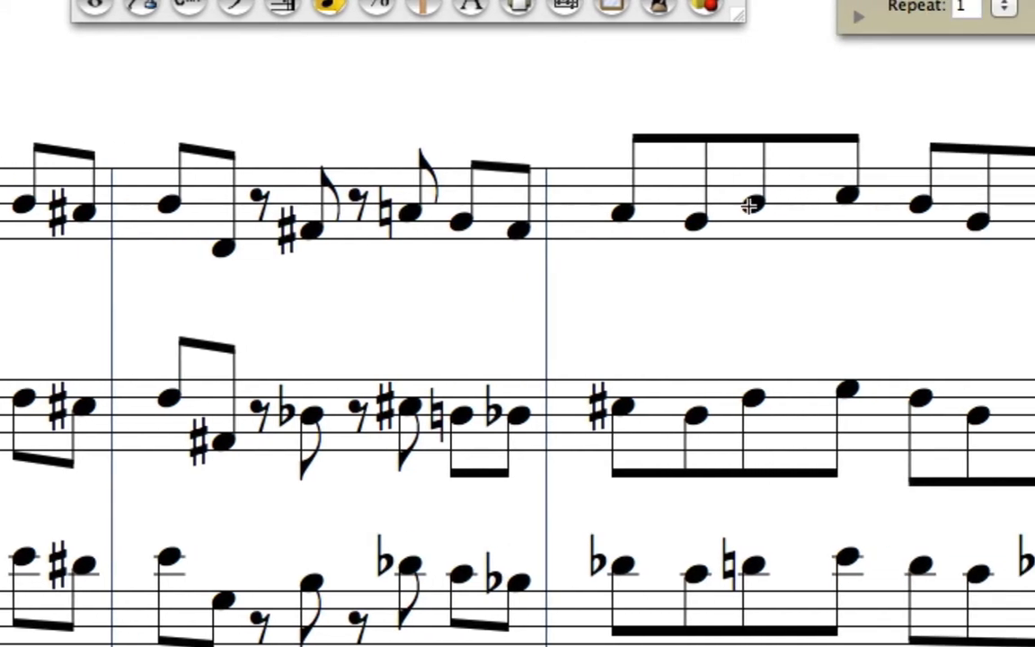
Step: Show a courtesy natural on the last F in the trumpet's third measure
{"action": "left_click", "coordinate": [975, 224]}
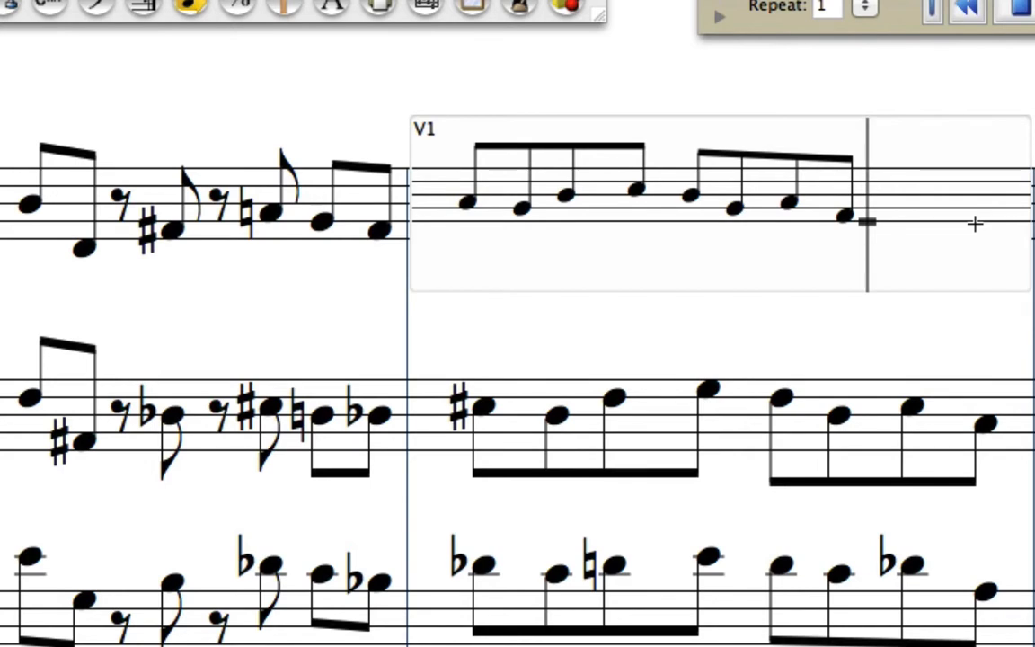
{"action": "key", "text": "asterisk"}
{"action": "left_click", "coordinate": [309, 291]}
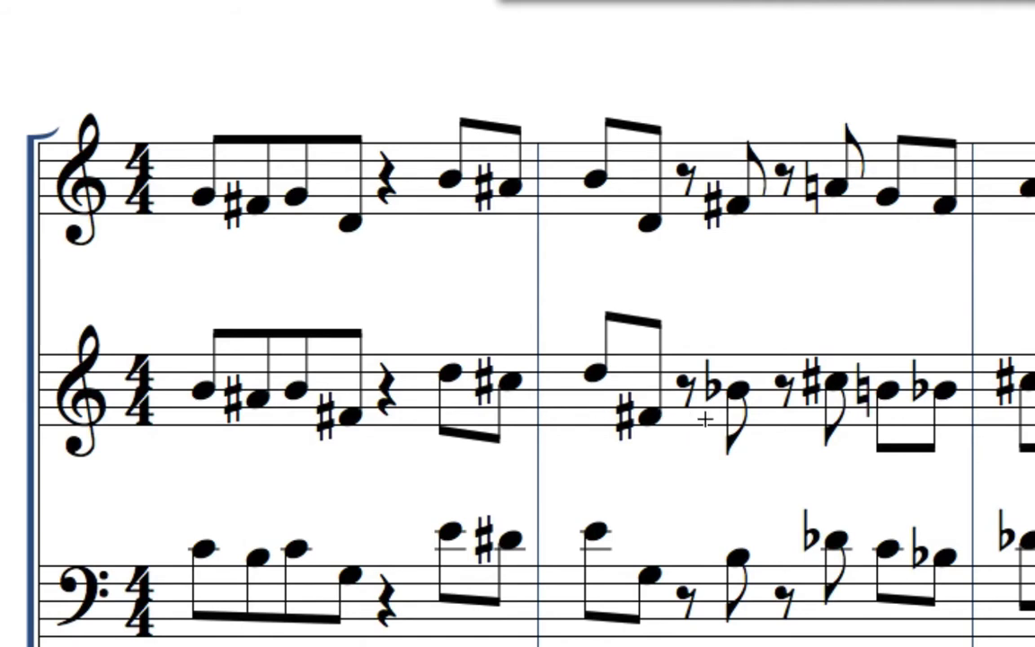
Step: Respell both B♭ notes in the Alto Sax's second measure enharmonically as A♯
{"action": "left_click", "coordinate": [745, 395]}
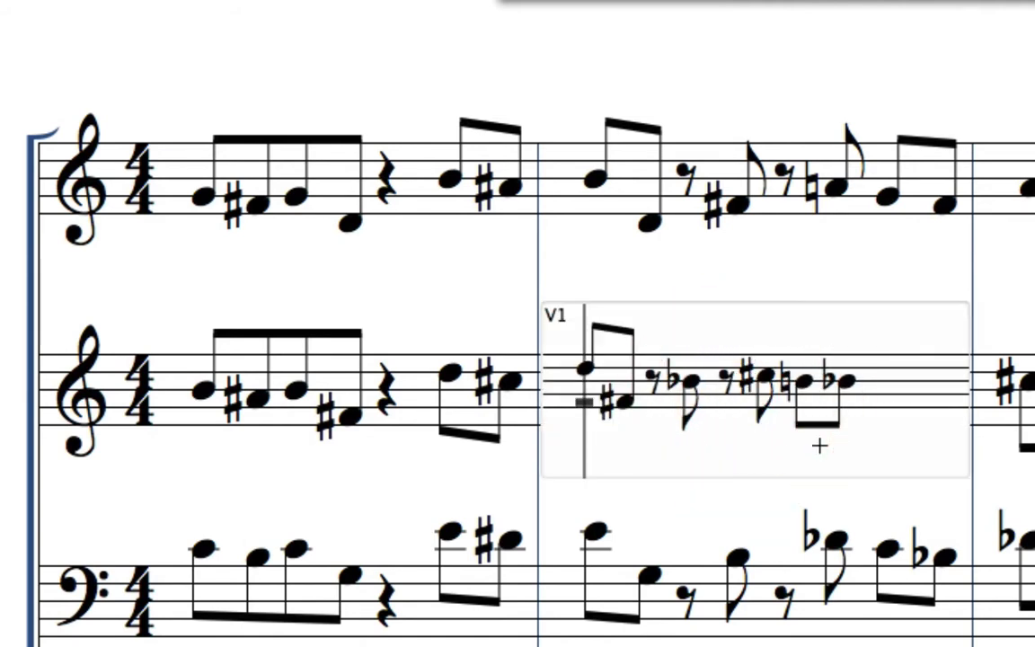
{"action": "key", "text": "Right"}
{"action": "key", "text": "Right"}
{"action": "key", "text": "Right"}
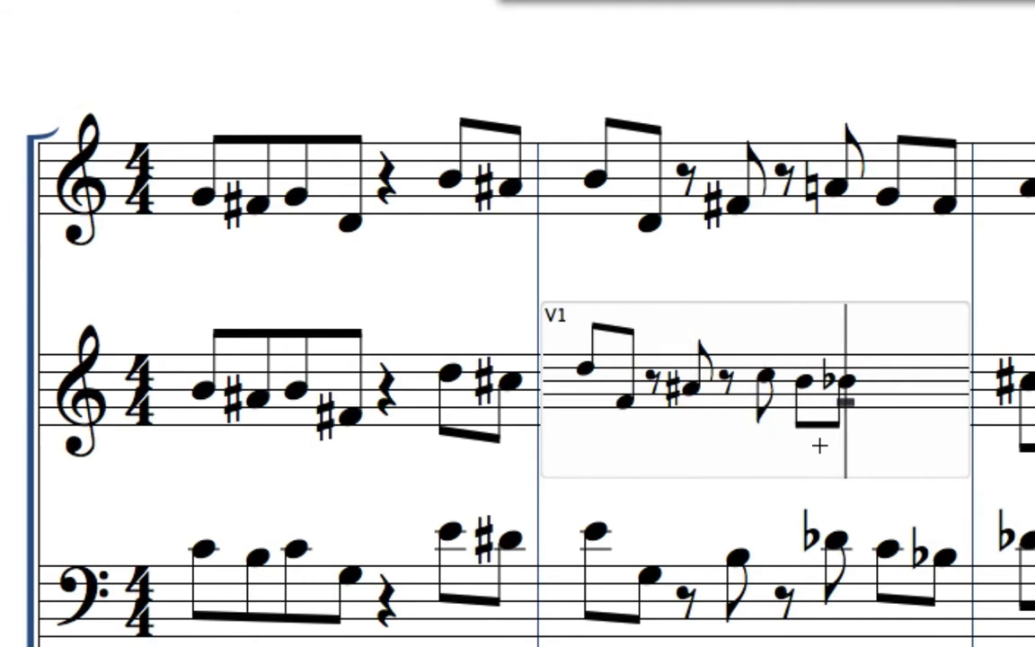
{"action": "left_click", "coordinate": [1031, 274]}
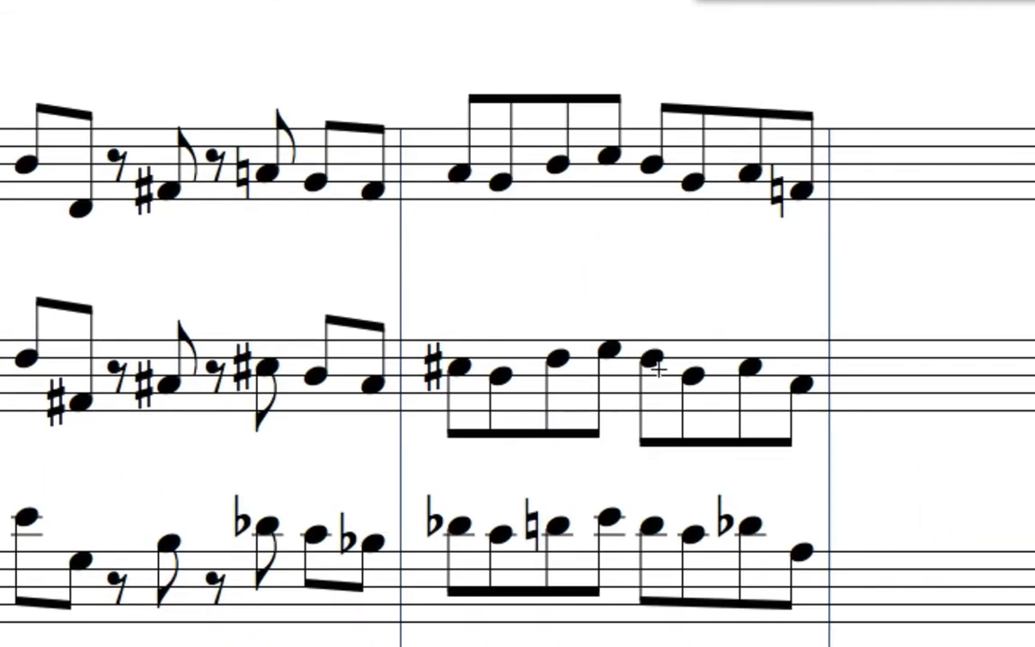
Step: Show a courtesy natural on the last A in the Alto Sax's third measure
{"action": "left_click", "coordinate": [784, 371]}
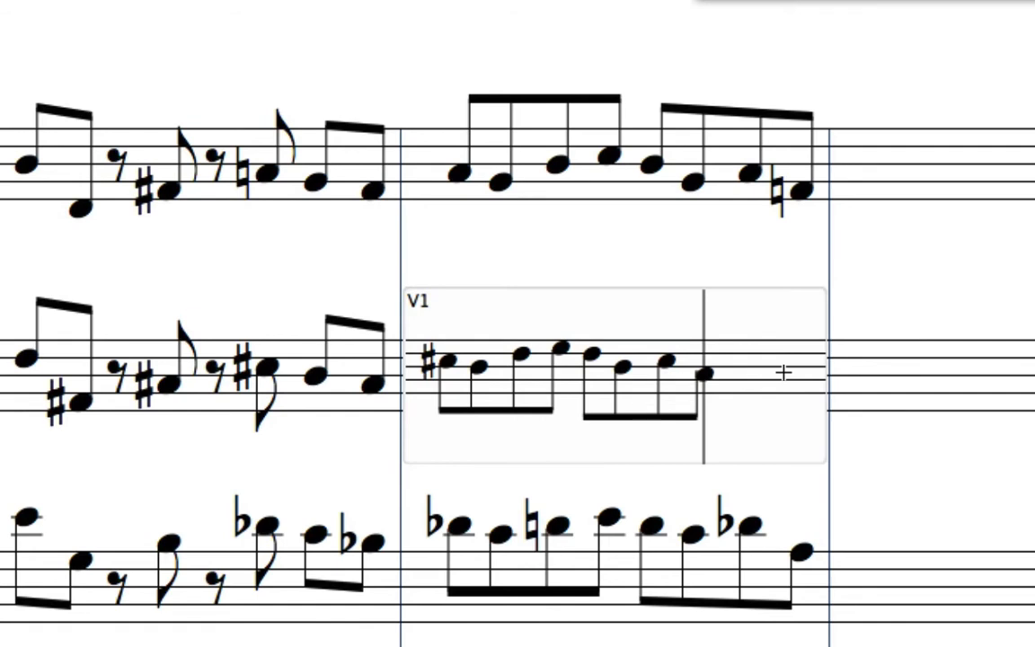
{"action": "key", "text": "asterisk"}
{"action": "left_click", "coordinate": [229, 264]}
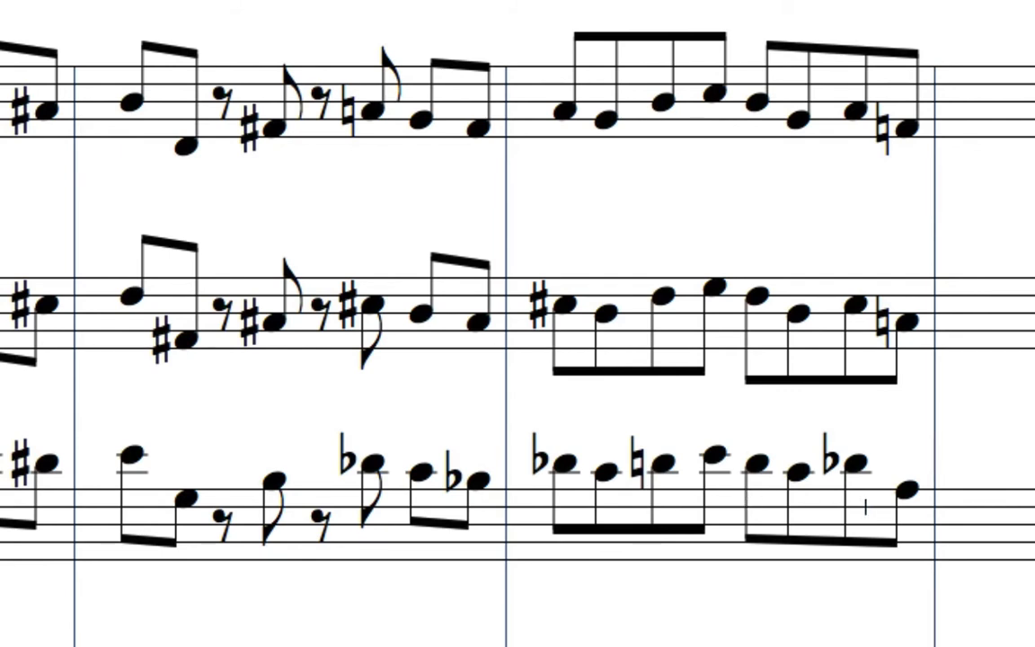
Step: Respell the second-to-last note of the Trombone's third measure enharmonically from D♭ to C♯
{"action": "left_click", "coordinate": [858, 507]}
{"action": "key", "text": "Left"}
{"action": "key", "text": "Left"}
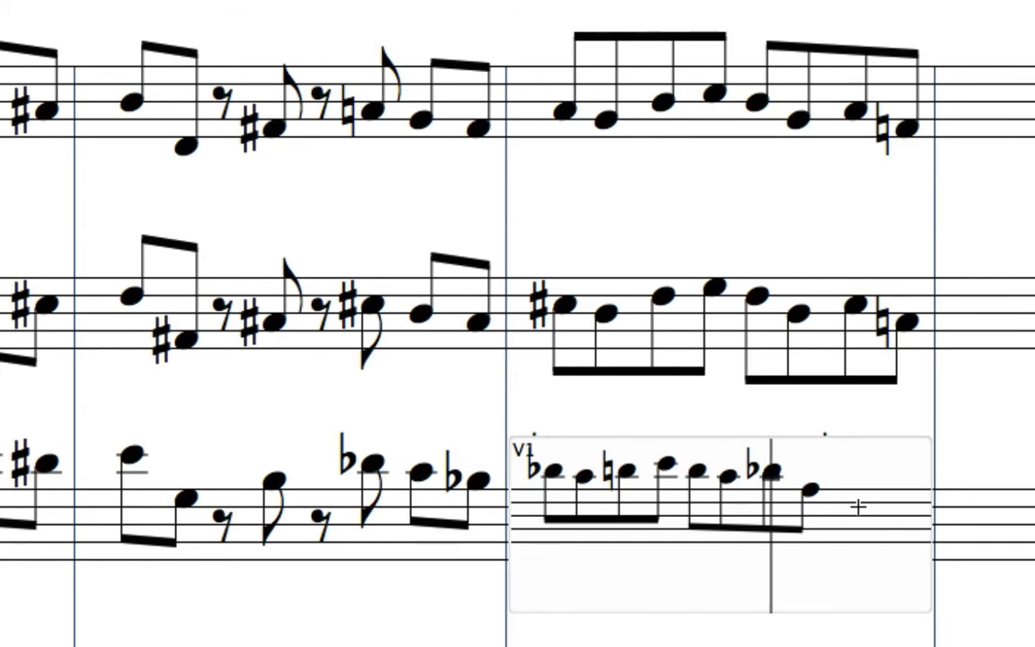
{"action": "key", "text": "Right"}
{"action": "key", "text": "Left"}
{"action": "key", "text": "Right"}
{"action": "key", "text": "Left"}
{"action": "key", "text": "9"}
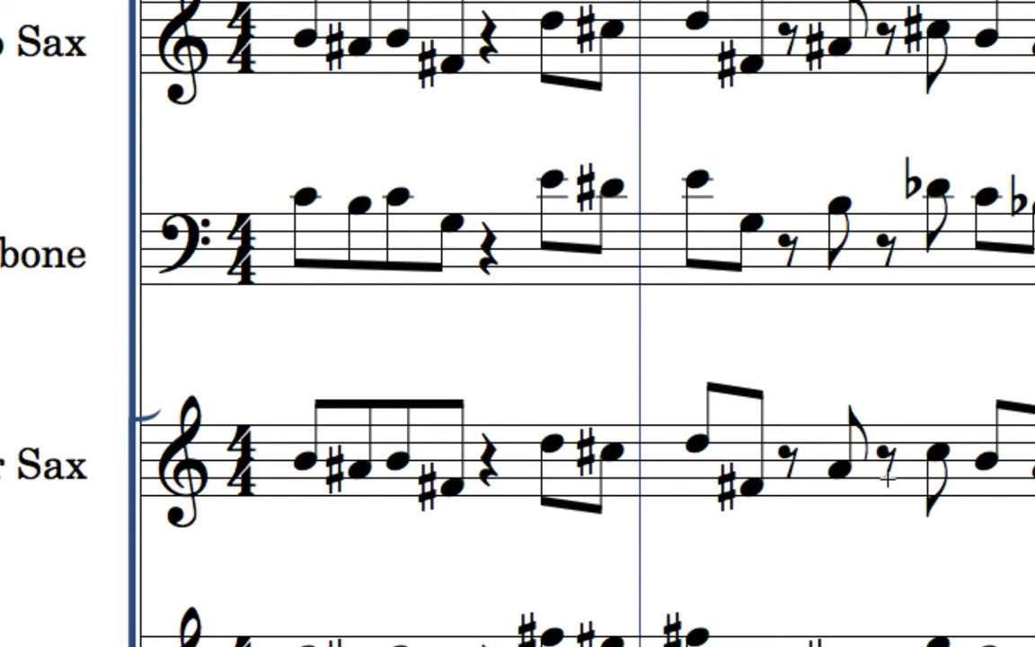
Step: Show a courtesy natural on the C in the Tenor Sax's second measure
{"action": "left_click", "coordinate": [934, 449]}
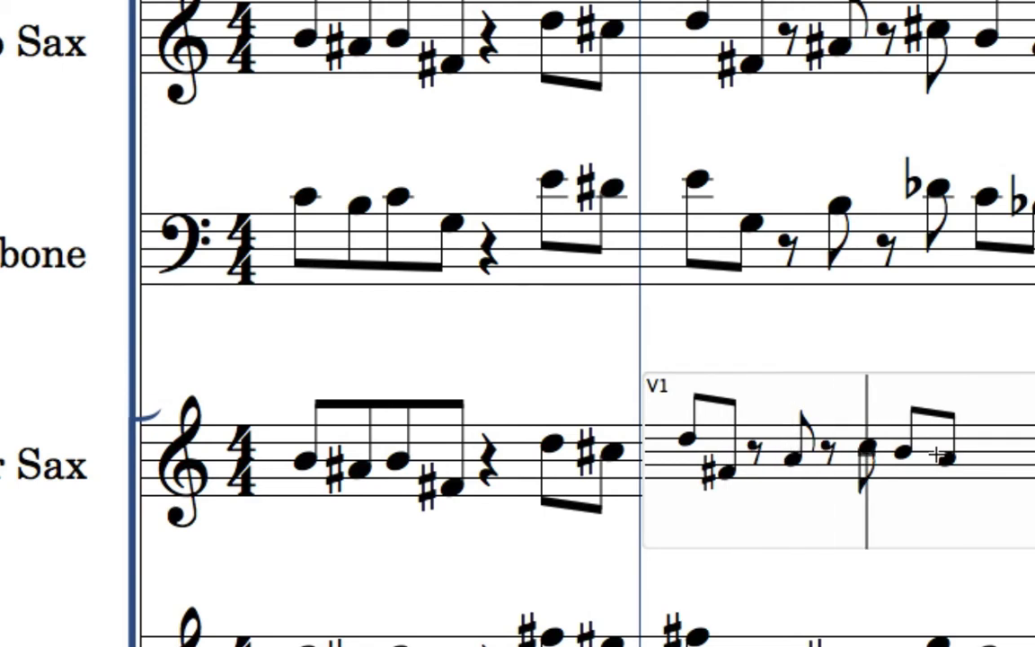
{"action": "key", "text": "asterisk"}
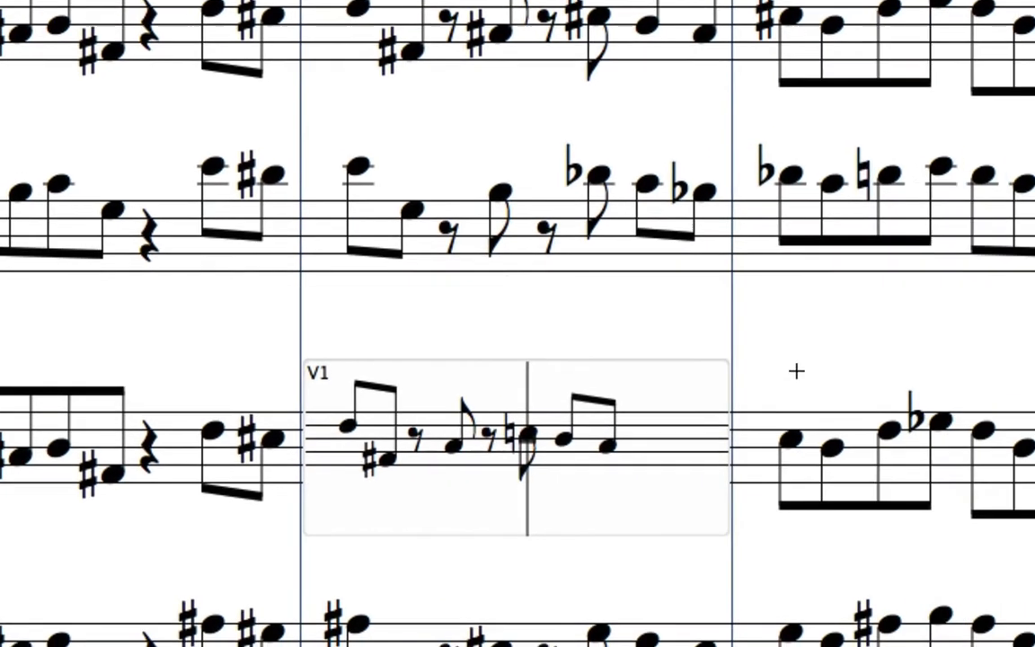
{"action": "left_click", "coordinate": [533, 324]}
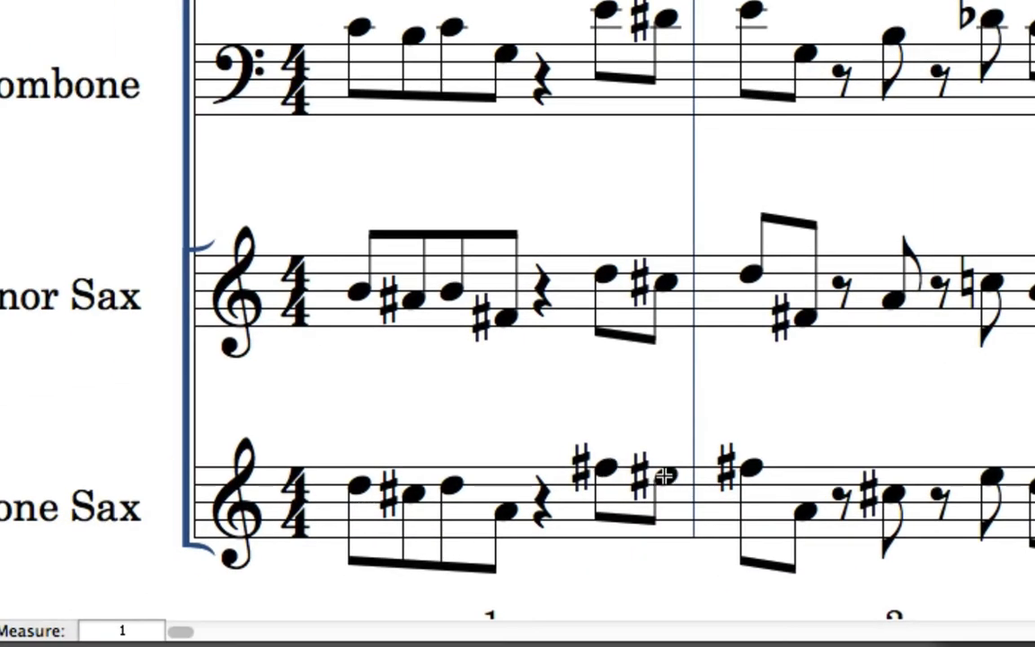
Step: Respell the Baritone Sax's E♯ in measure 1 as F natural and show a courtesy natural on the last C in measure 3
{"action": "left_click", "coordinate": [660, 489]}
{"action": "left_click", "coordinate": [659, 489]}
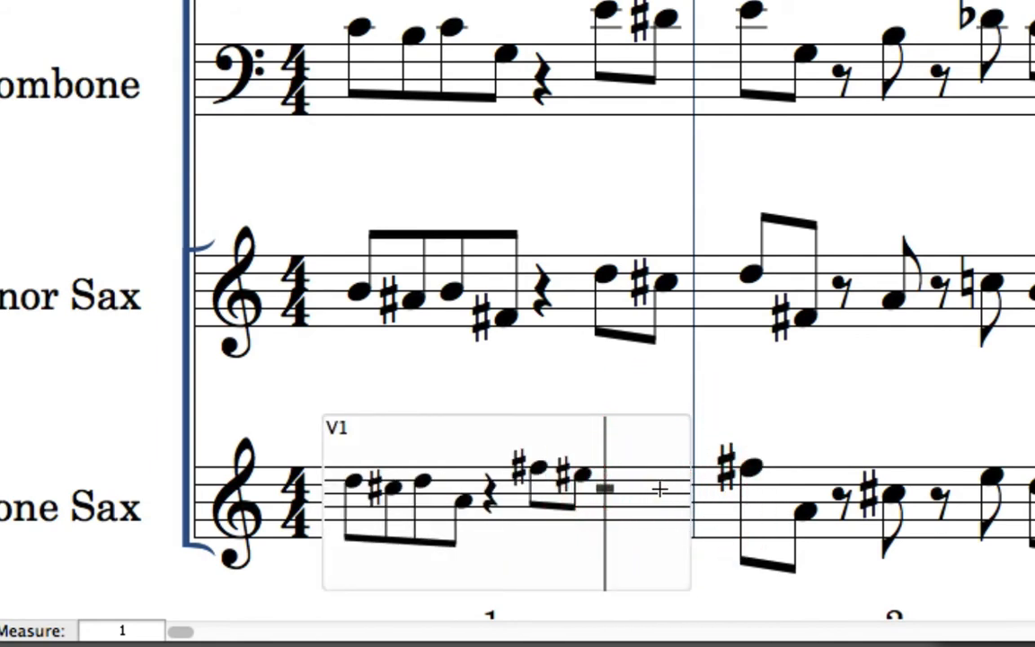
{"action": "key", "text": "9"}
{"action": "left_click", "coordinate": [819, 410]}
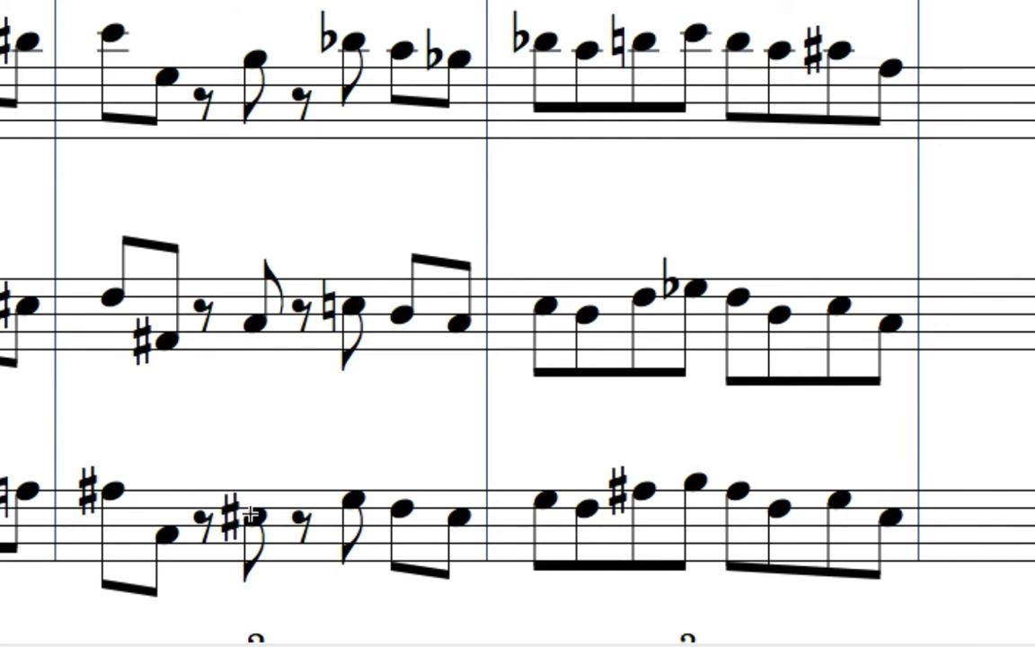
{"action": "left_click", "coordinate": [853, 523]}
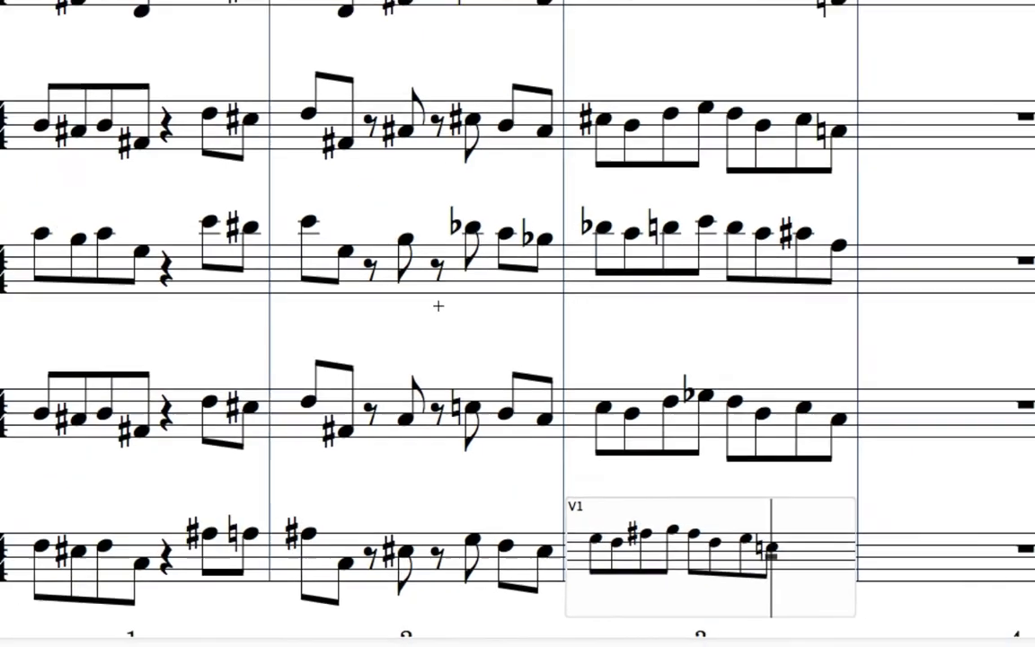
{"action": "left_click", "coordinate": [289, 213]}
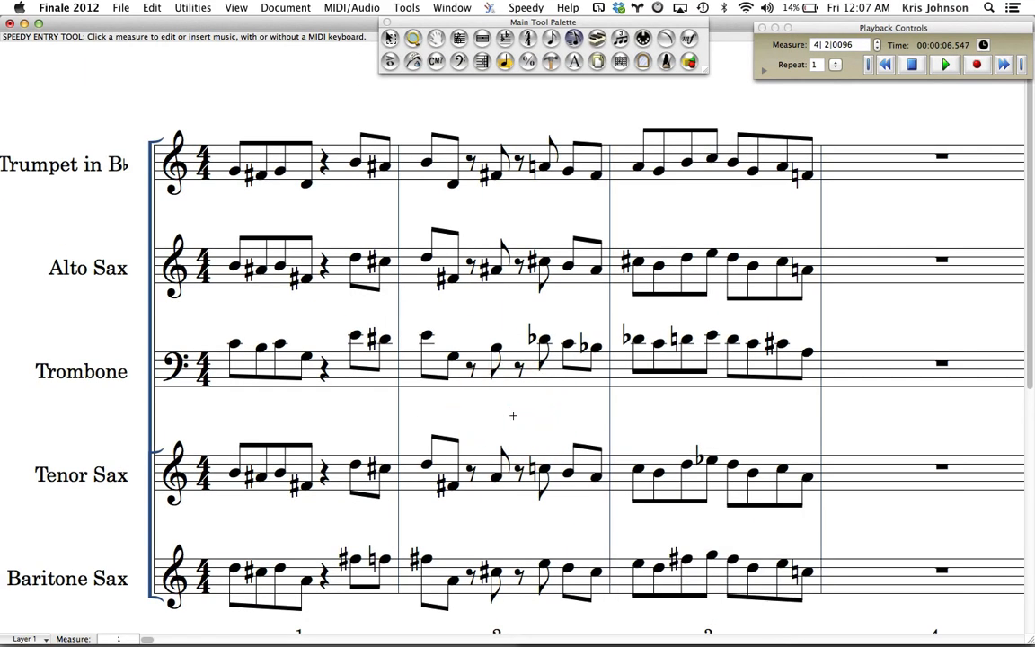